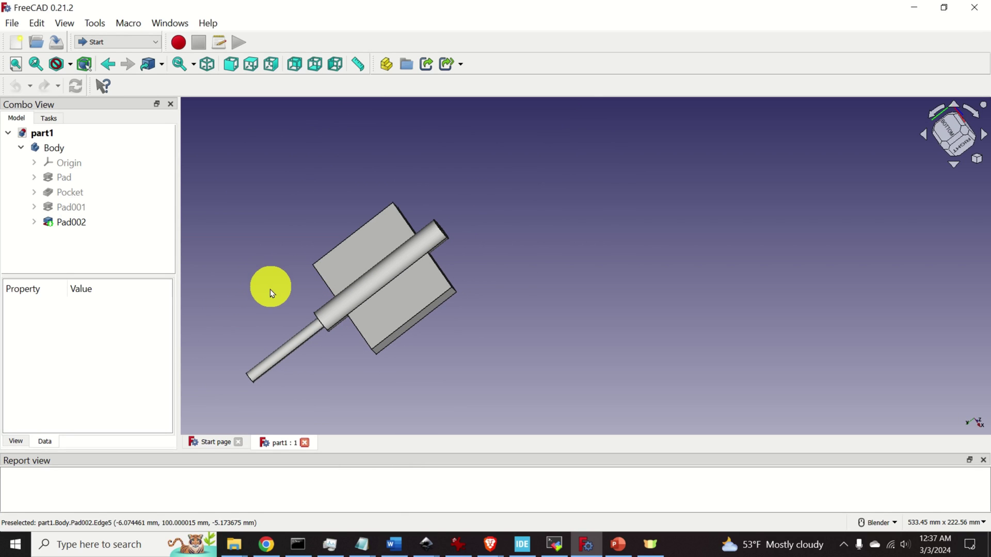
# Examine the finished part from several angles, including the plate, the stepped cylinder and the bore in its end face.
pyautogui.moveTo(255, 305); pyautogui.dragTo(304, 269, button='middle')
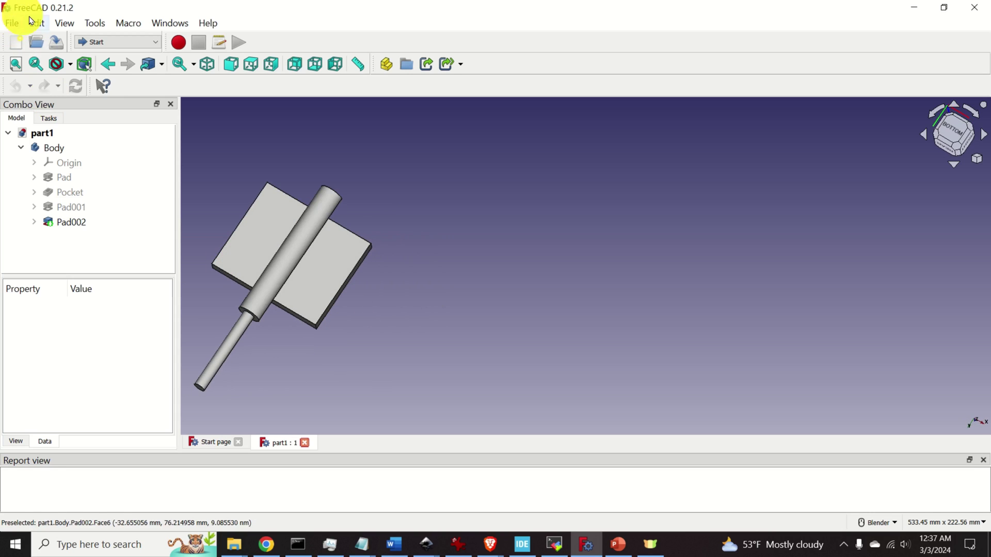
pyautogui.moveTo(221, 177); pyautogui.dragTo(164, 227, button='middle')
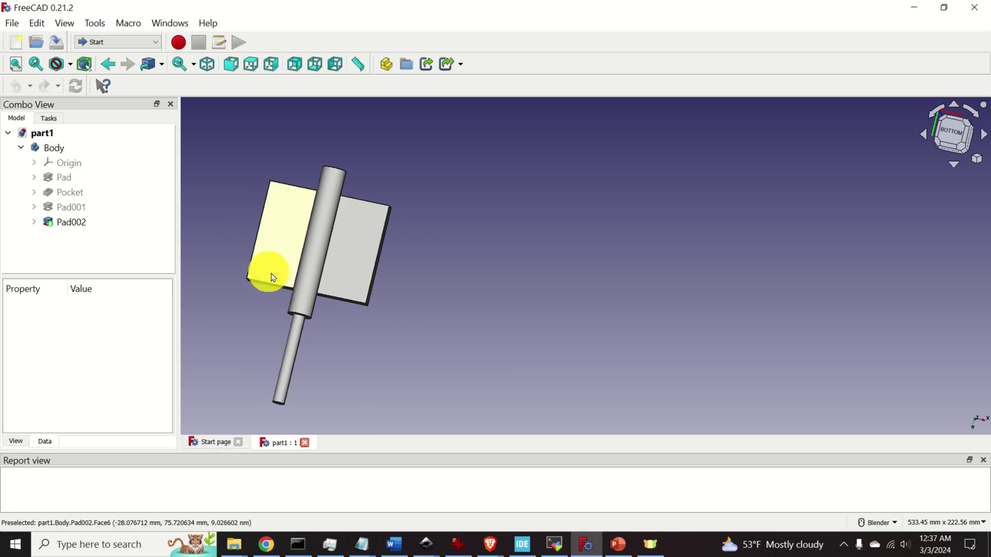
pyautogui.moveTo(273, 277); pyautogui.dragTo(297, 263, button='middle')
pyautogui.scroll(3, 306, 275)
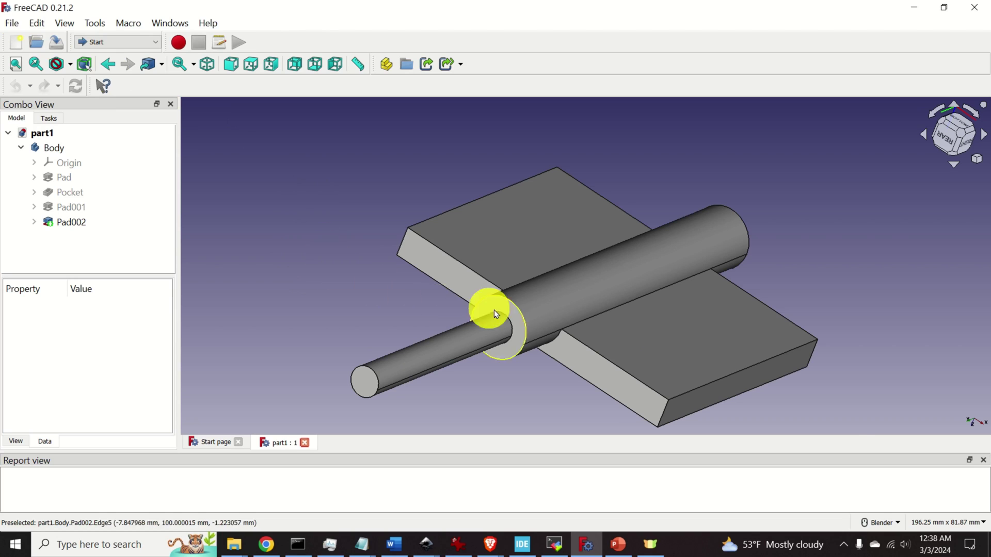
pyautogui.moveTo(486, 310); pyautogui.dragTo(625, 313, button='middle')
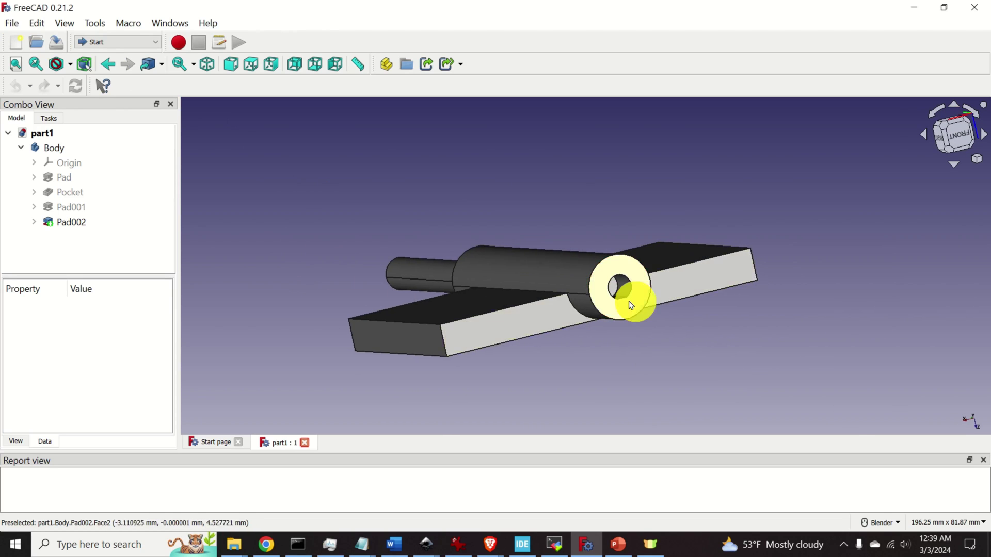
pyautogui.scroll(8, 630, 302)
pyautogui.scroll(-5, 814, 317)
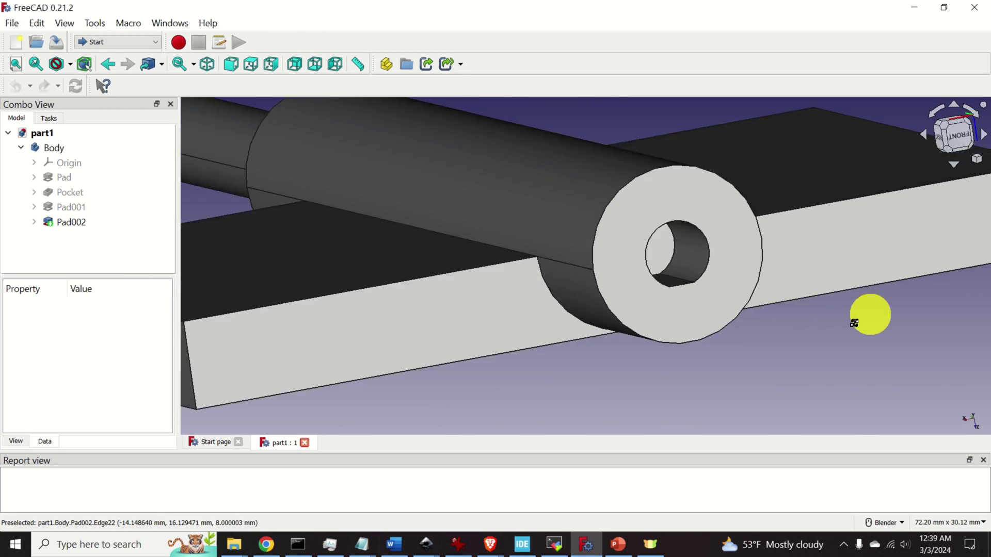
pyautogui.moveTo(858, 316); pyautogui.dragTo(401, 334, button='middle')
pyautogui.scroll(6, 831, 258)
pyautogui.scroll(1, 777, 277)
pyautogui.scroll(-10, 442, 261)
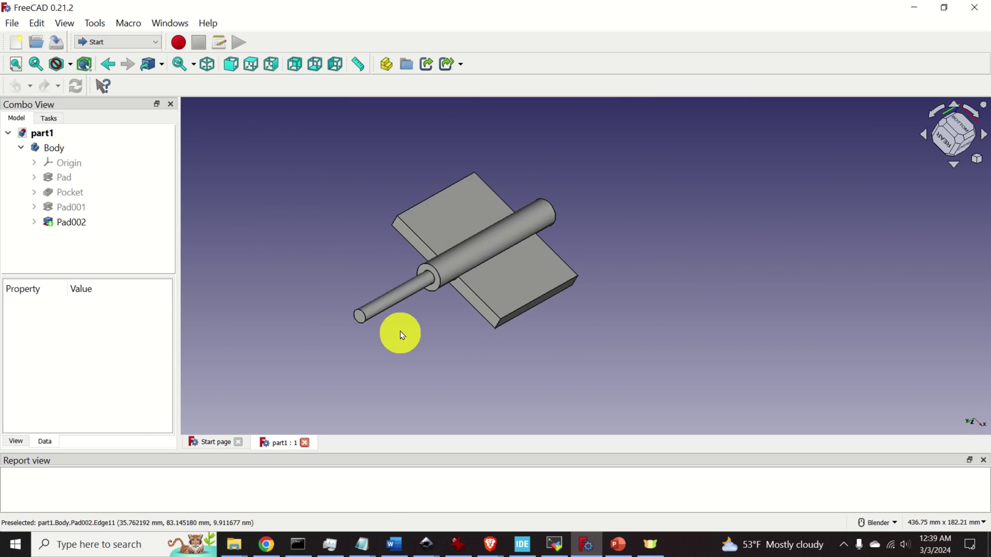
pyautogui.moveTo(449, 306); pyautogui.dragTo(303, 296, button='middle')
pyautogui.scroll(4, 365, 274)
pyautogui.moveTo(371, 267); pyautogui.dragTo(325, 215, button='middle')
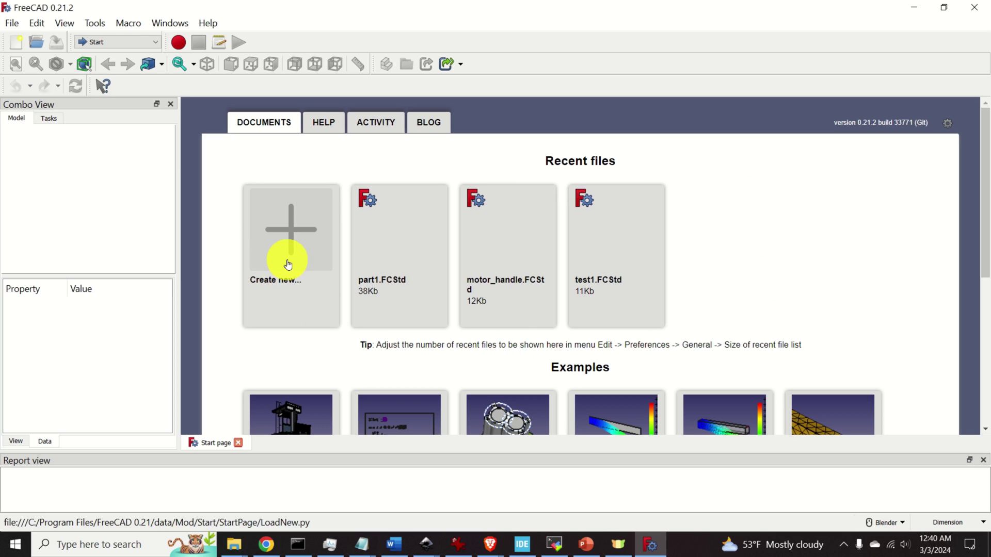
# Create a new empty document and switch to the Part Design workbench.
pyautogui.click(13, 23)
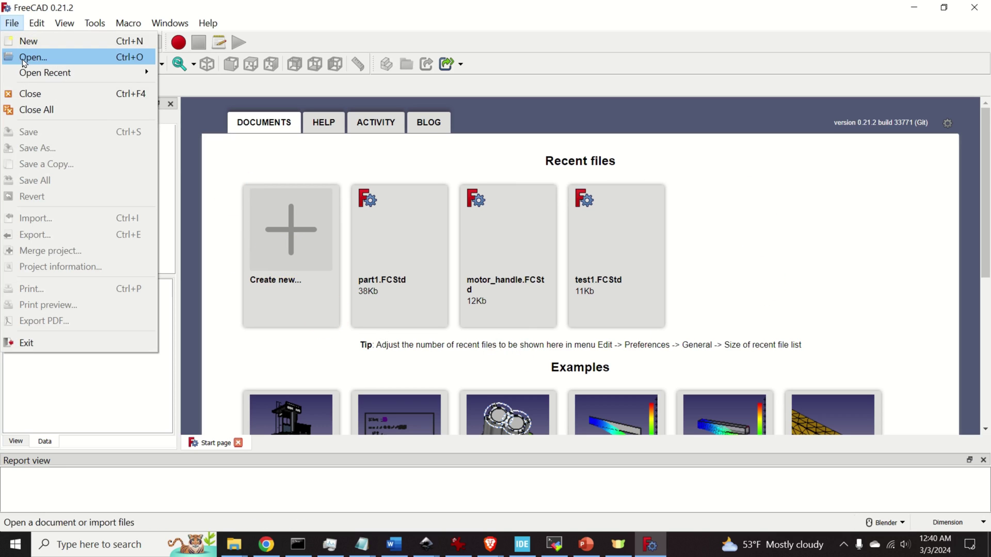
pyautogui.click(45, 47)
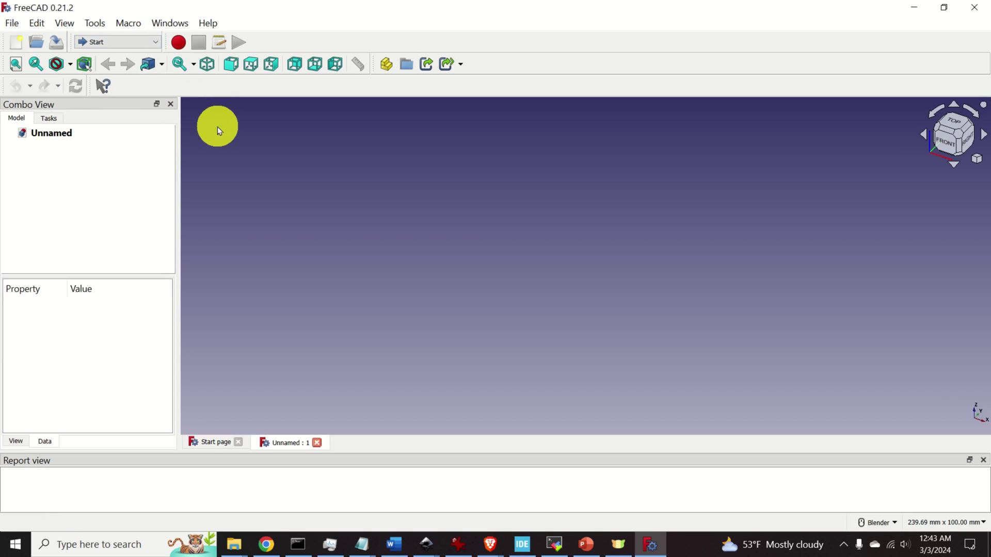
pyautogui.click(155, 43)
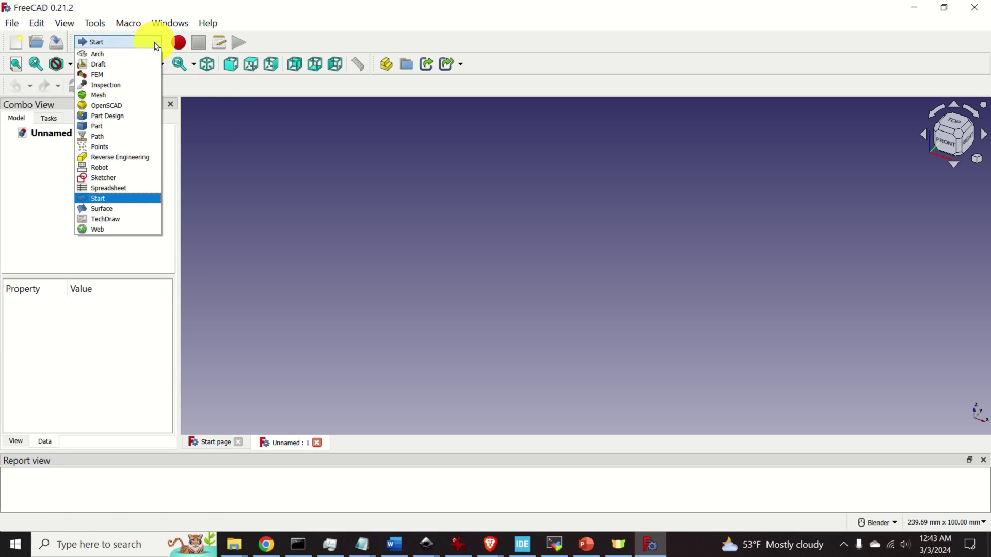
pyautogui.click(119, 116)
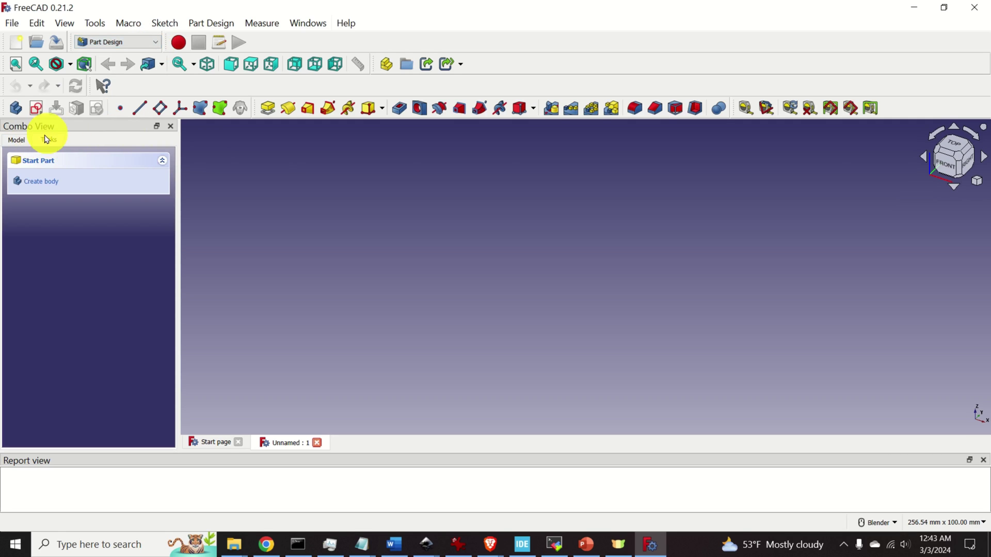
# Create a body and start a new sketch on its XZ plane.
pyautogui.click(47, 184)
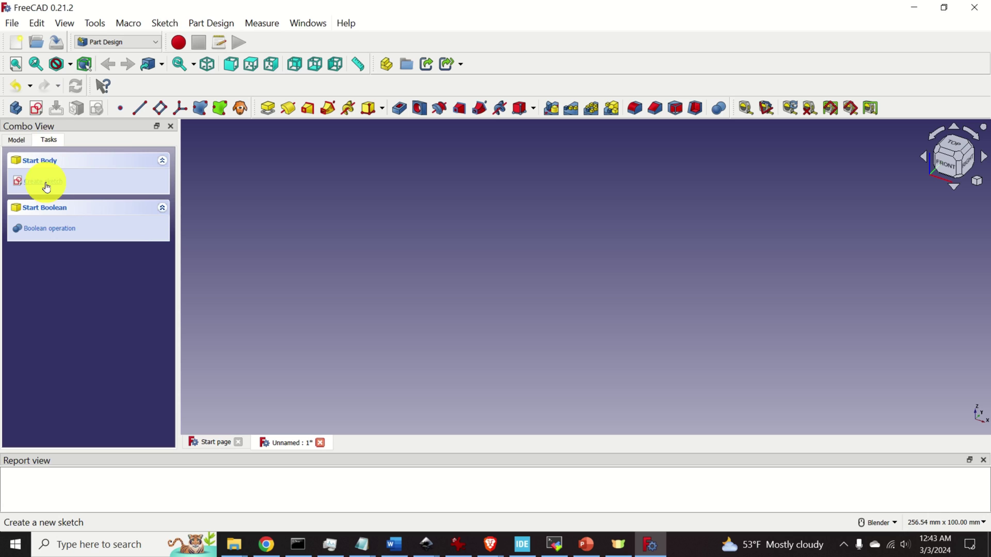
pyautogui.click(47, 187)
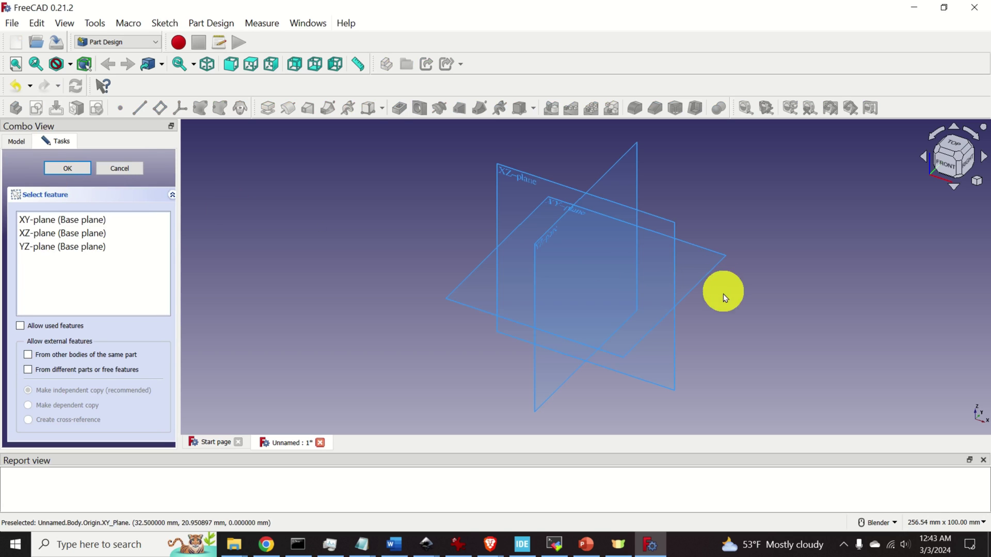
pyautogui.click(676, 228)
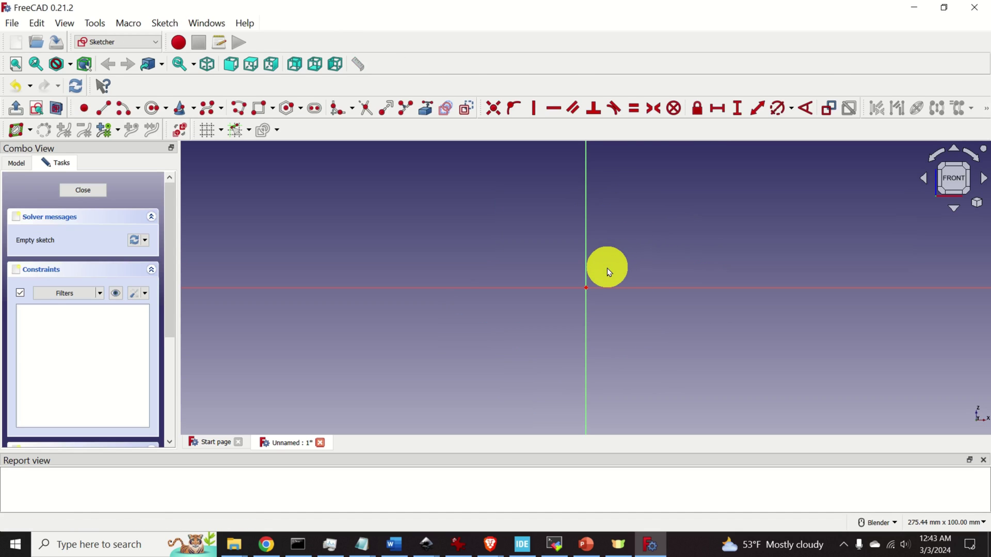
# Sketch a circle centred on the origin with a radius of about 10 mm.
pyautogui.scroll(5, 607, 268)
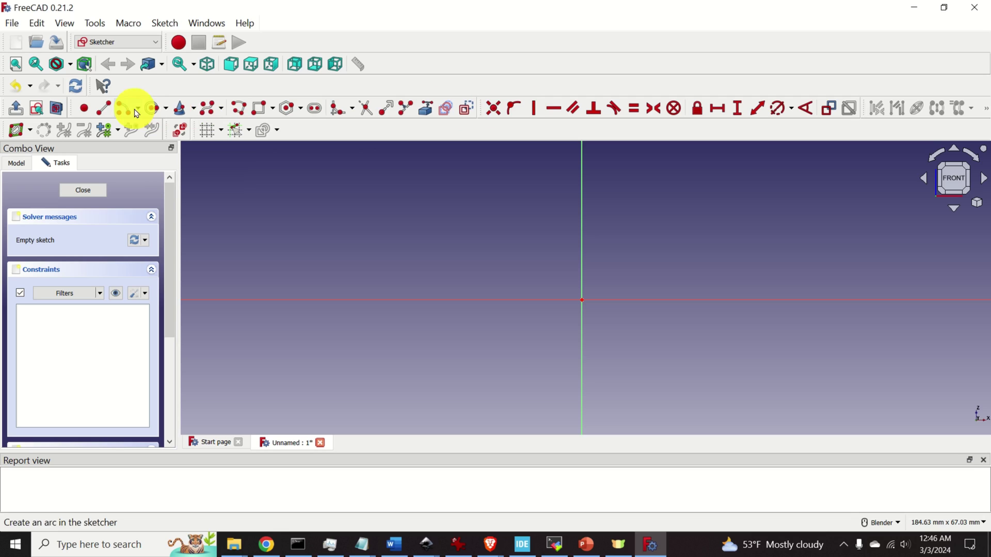
pyautogui.click(153, 109)
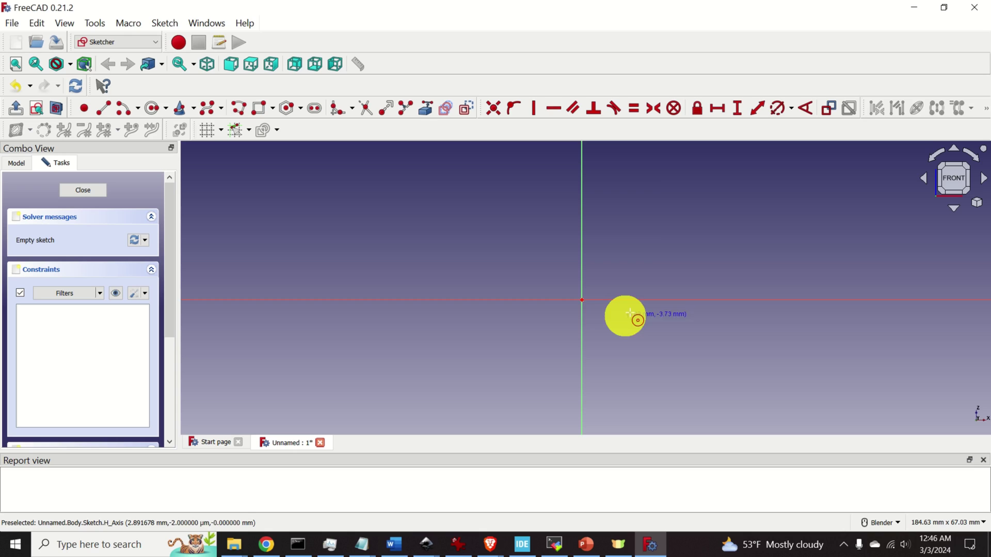
pyautogui.scroll(3, 588, 304)
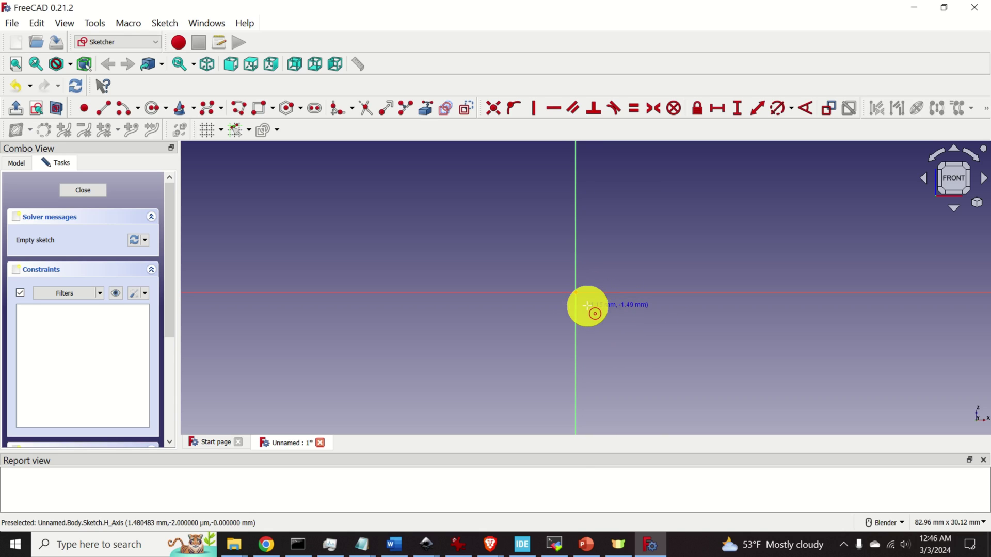
pyautogui.scroll(1, 578, 295)
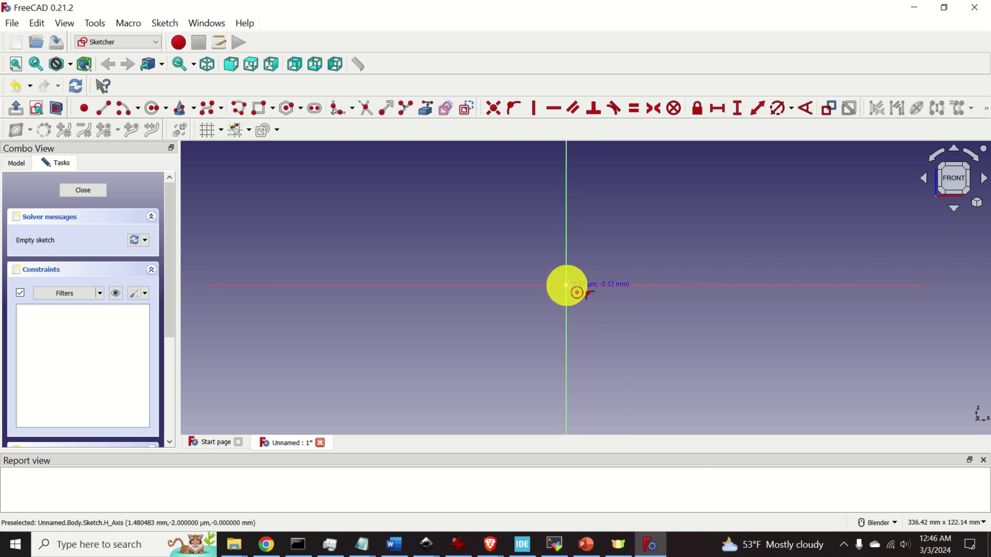
pyautogui.scroll(3, 576, 292)
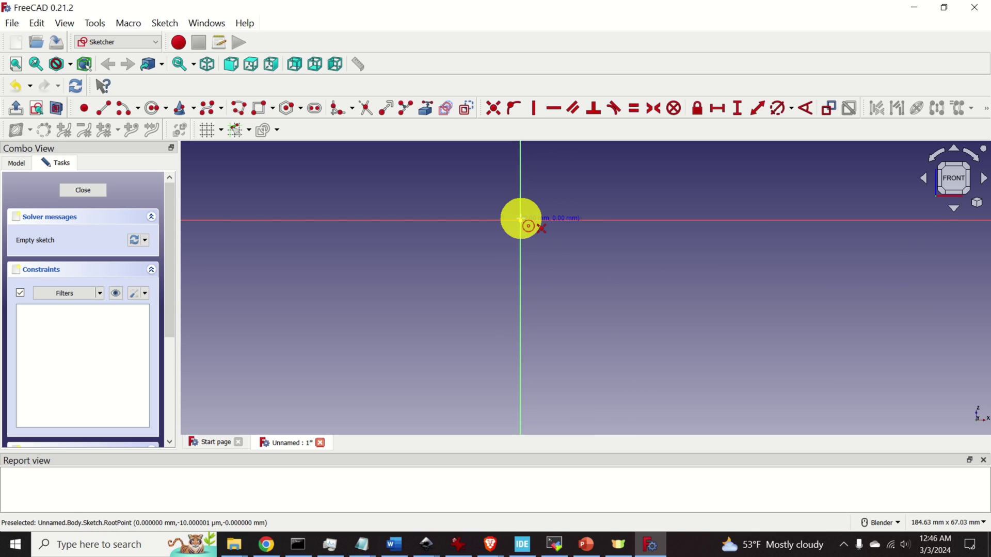
pyautogui.click(520, 221)
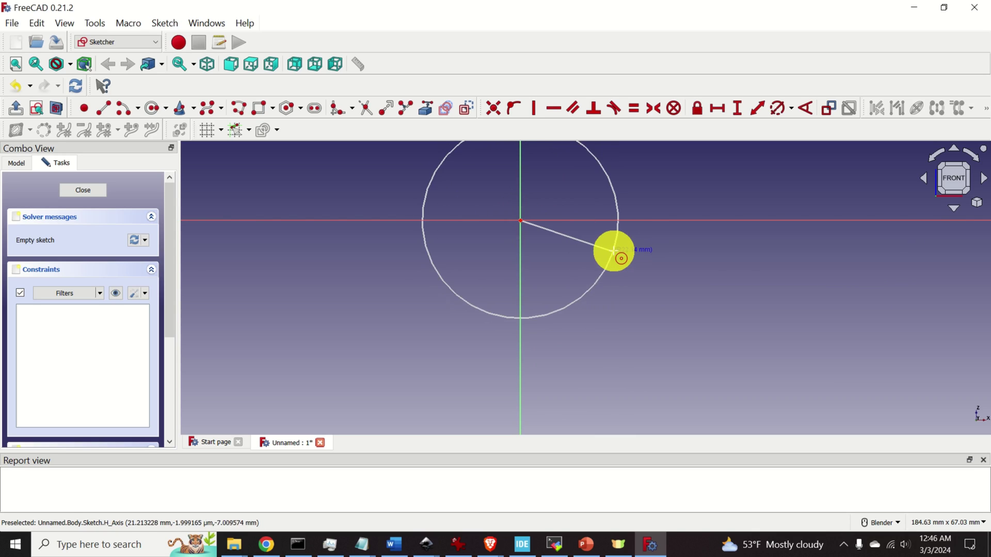
pyautogui.scroll(-1, 614, 250)
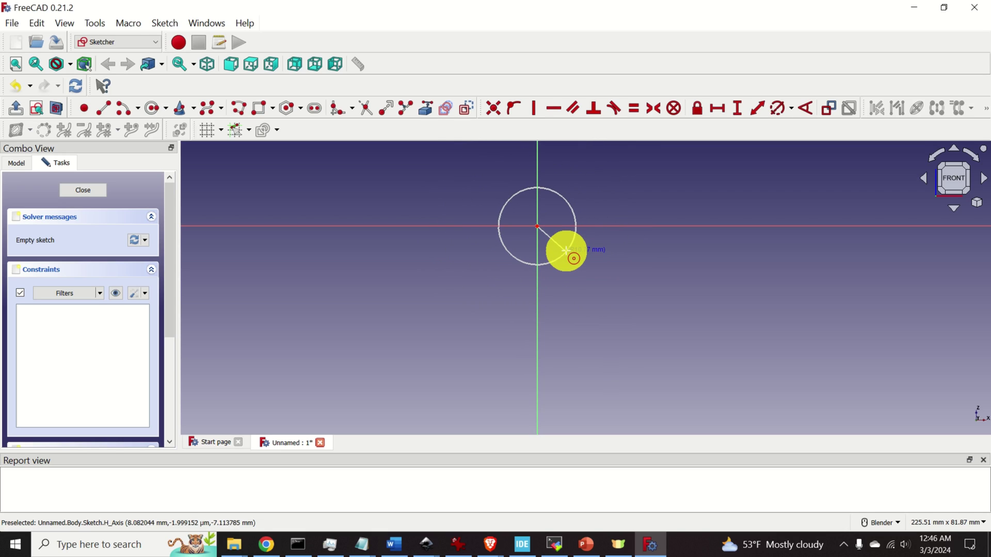
pyautogui.scroll(10, 565, 250)
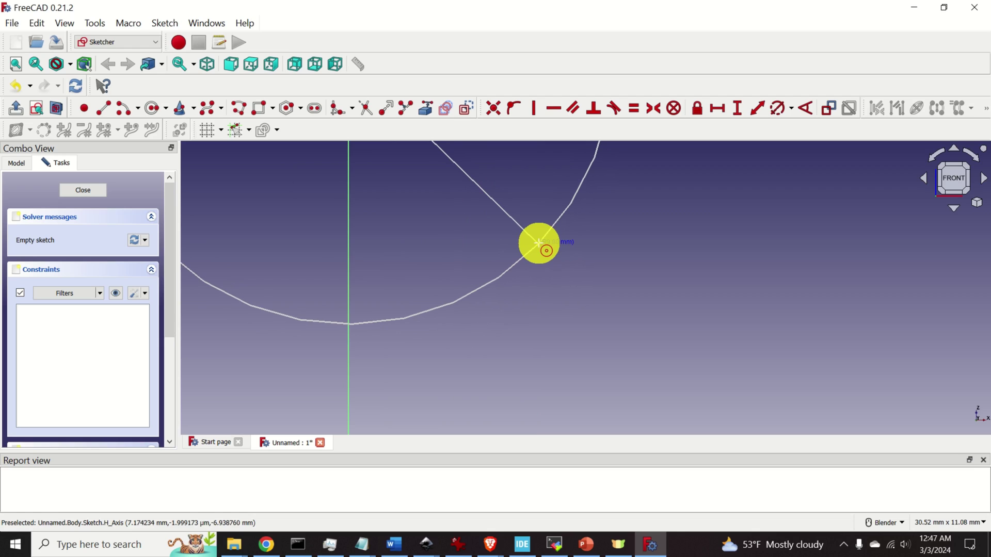
pyautogui.scroll(3, 539, 243)
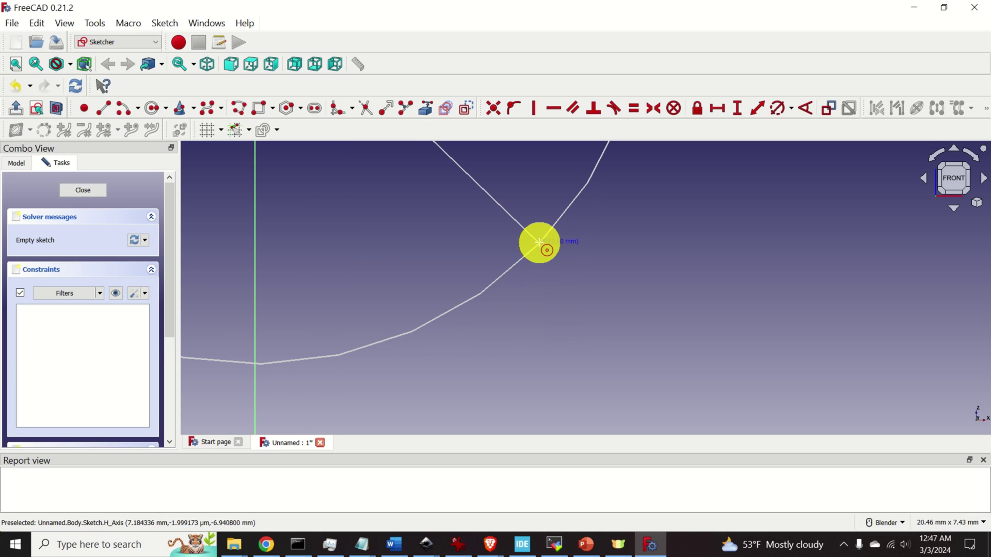
pyautogui.click(538, 243)
pyautogui.scroll(-15, 536, 248)
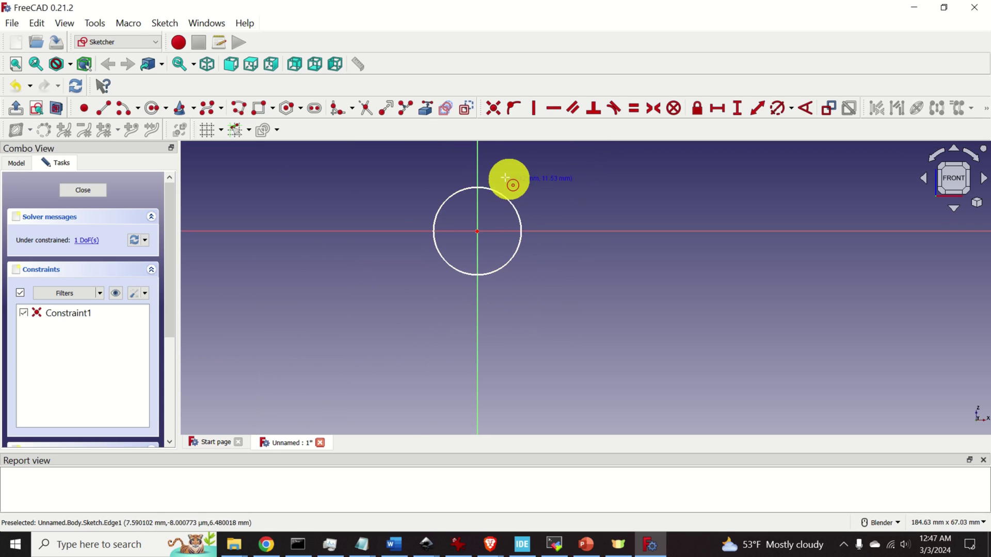
# Draw a horizontal line across the upper part of the circle, about 8 mm above the origin, extending past both sides.
pyautogui.scroll(5, 493, 163)
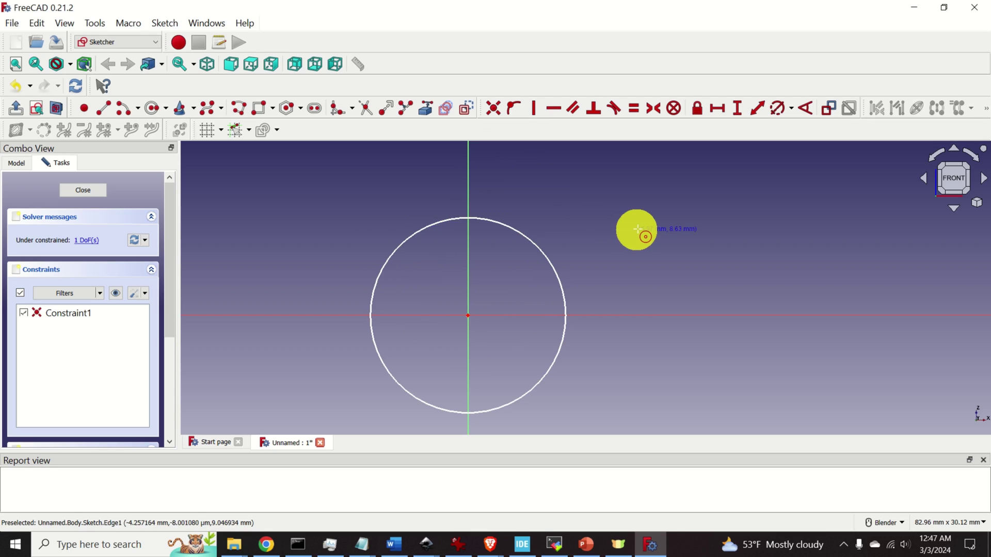
pyautogui.click(104, 110)
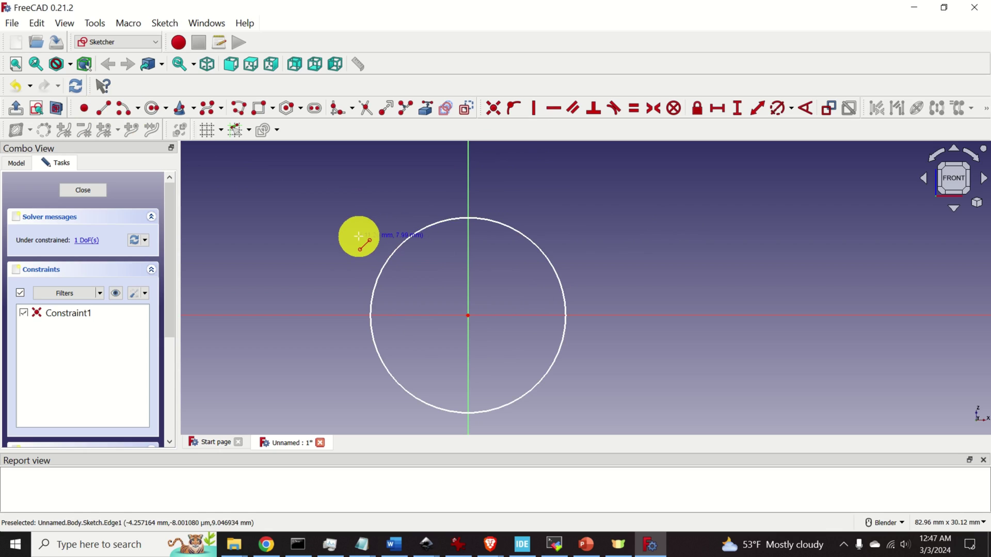
pyautogui.click(363, 237)
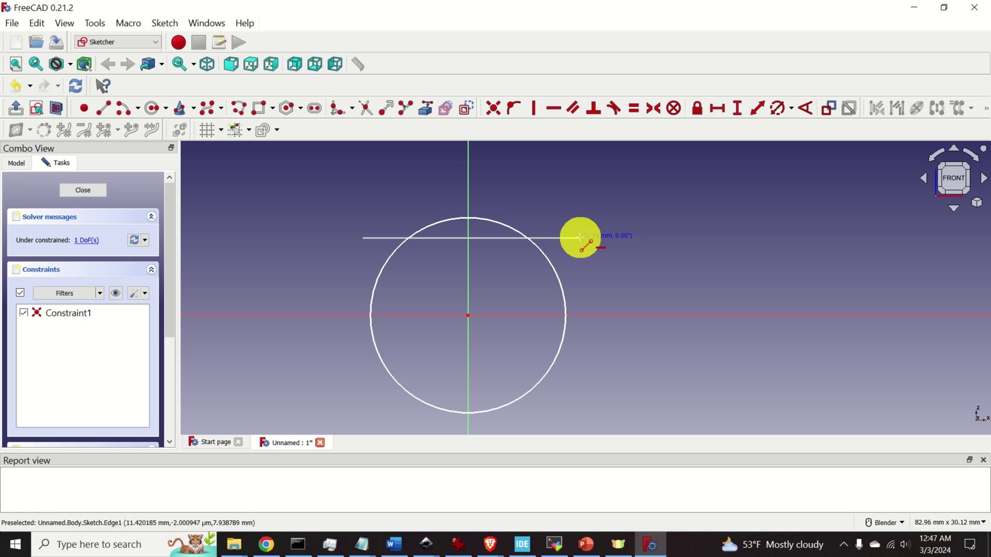
pyautogui.click(580, 237)
pyautogui.scroll(4, 466, 261)
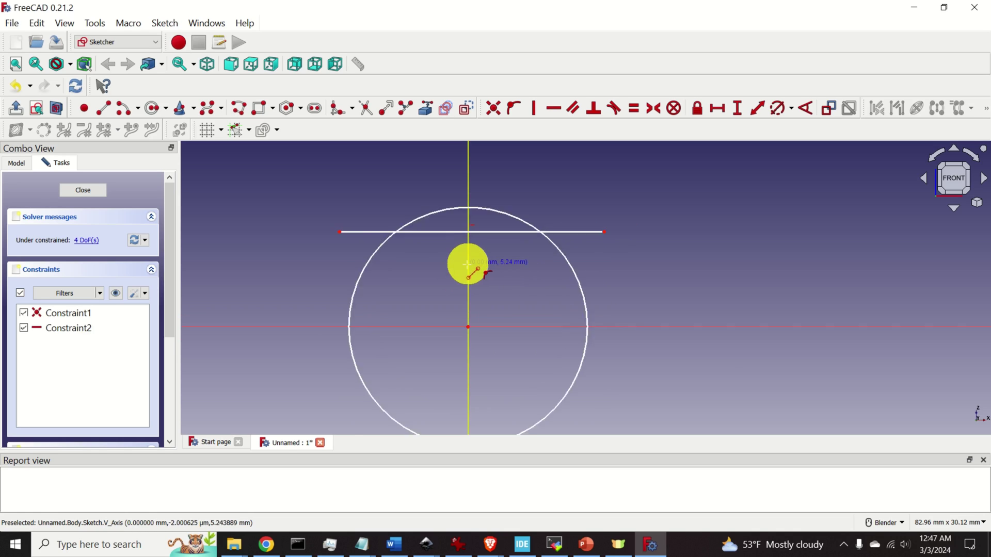
pyautogui.scroll(2, 460, 227)
pyautogui.scroll(-2, 464, 227)
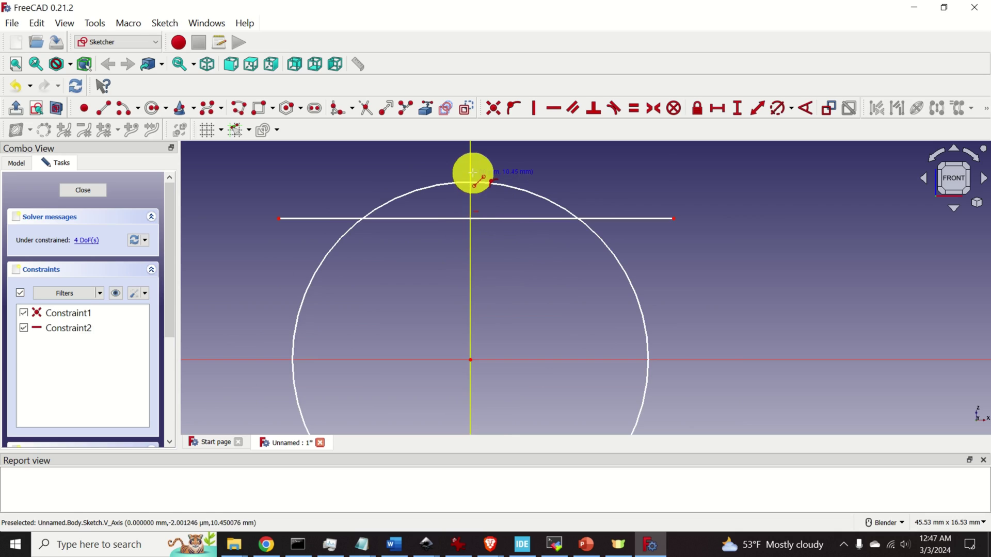
pyautogui.scroll(-2, 723, 214)
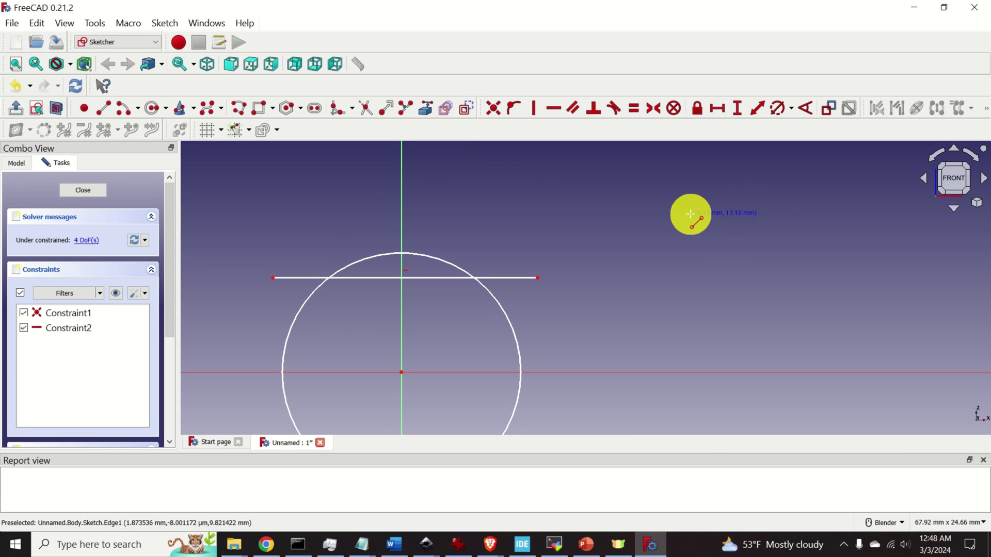
# Trim the line's two ends outside the circle and the arc above the line, leaving a closed circular profile with a flat.
pyautogui.click(366, 110)
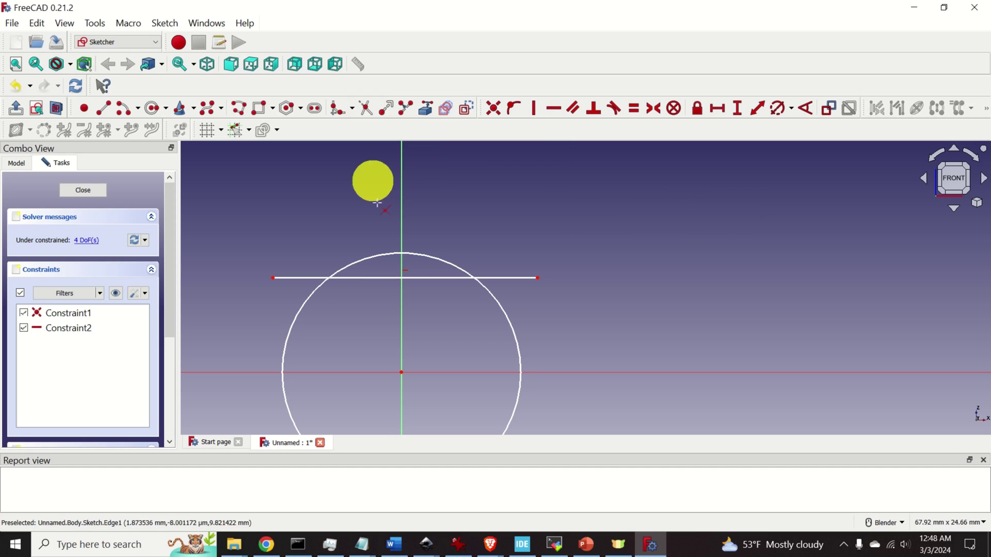
pyautogui.click(292, 282)
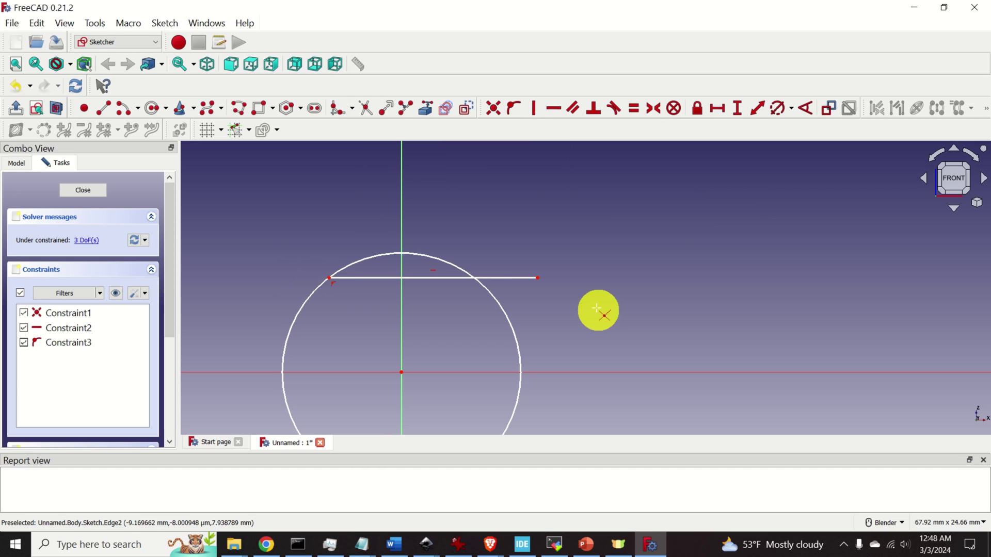
pyautogui.click(522, 278)
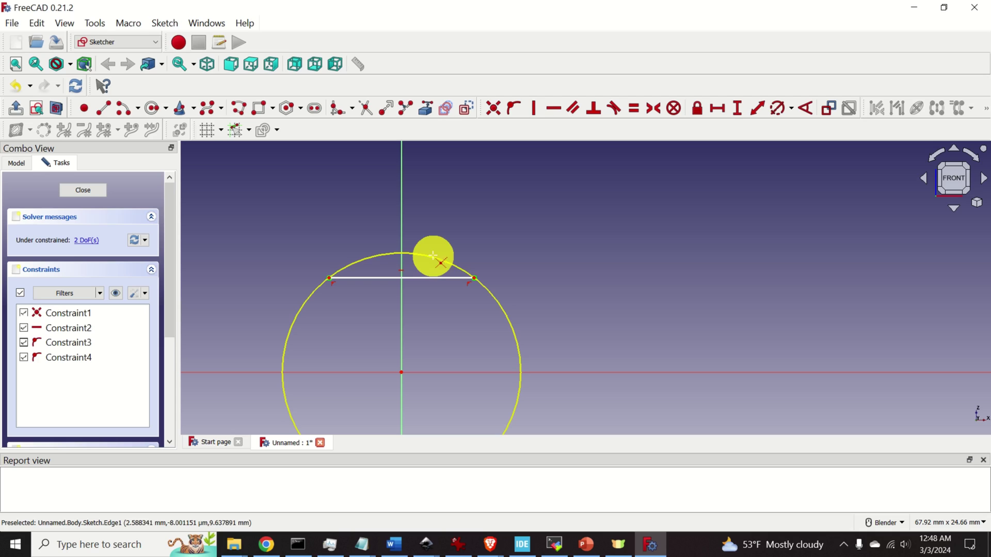
pyautogui.scroll(-3, 481, 255)
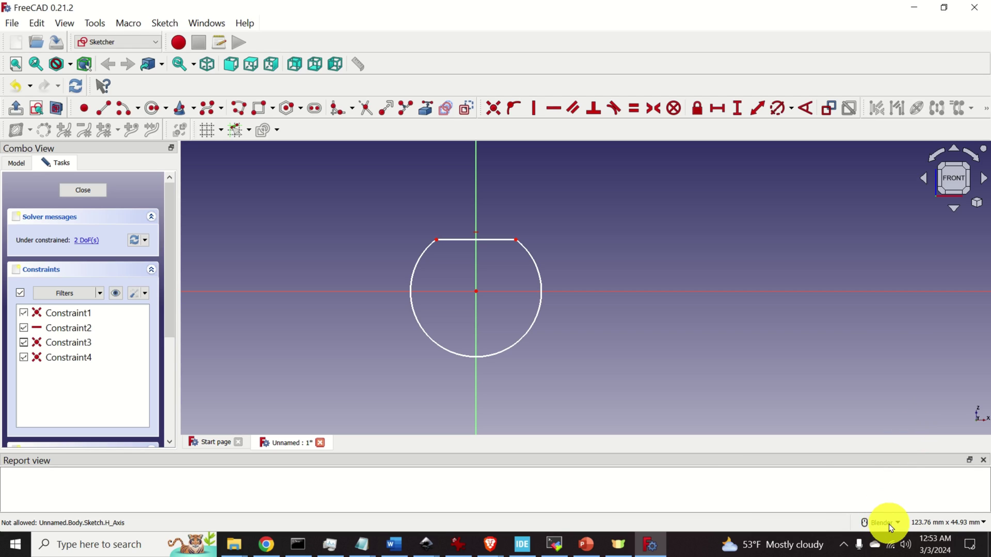
pyautogui.moveTo(890, 527)
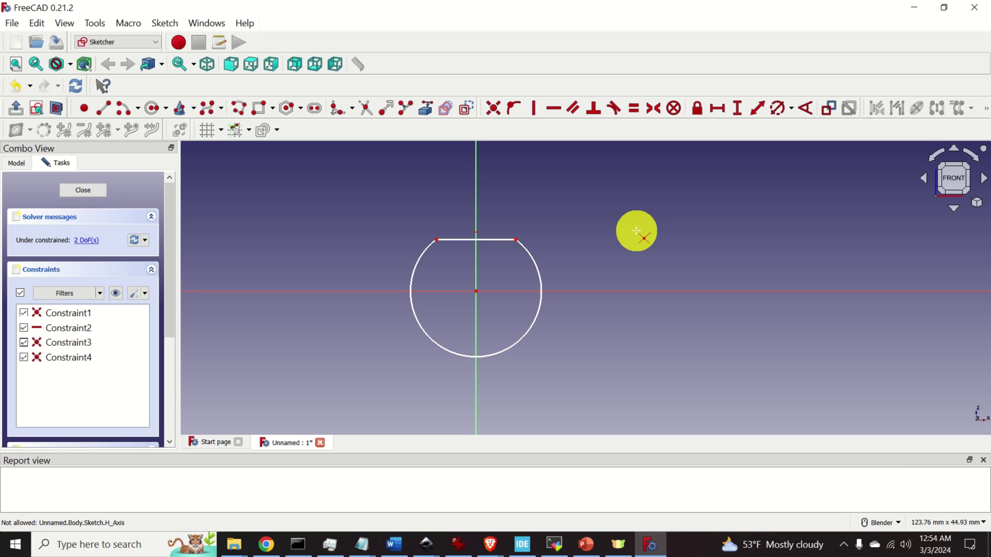
# Finish the flat-sided profile sketch and start a second sketch on the body's XZ plane.
pyautogui.moveTo(636, 230)
pyautogui.keyDown('shift'); pyautogui.mouseDown(button='middle')
pyautogui.moveTo(734, 229)
pyautogui.moveTo(657, 230)
pyautogui.moveTo(666, 226)
pyautogui.mouseUp(button='middle'); pyautogui.keyUp('shift')
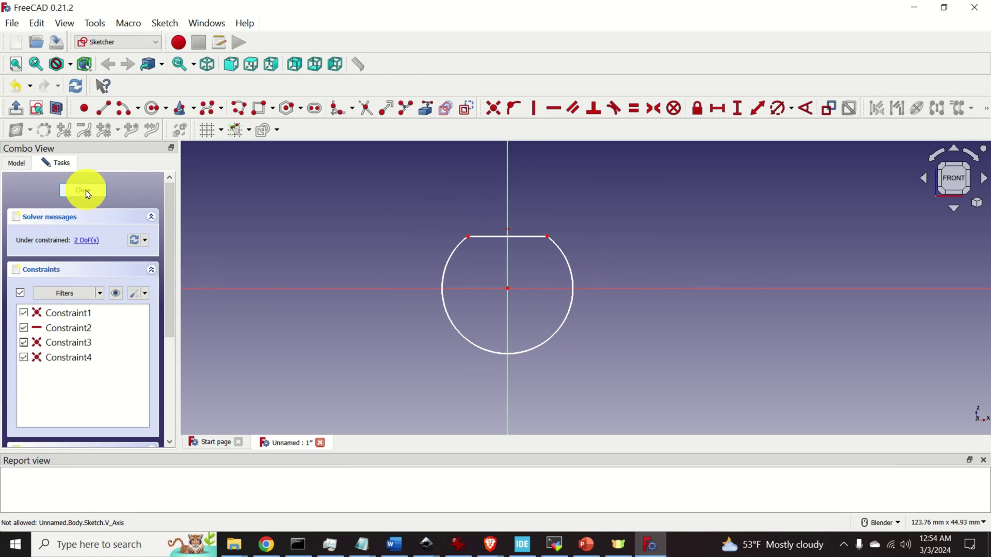
pyautogui.click(84, 191)
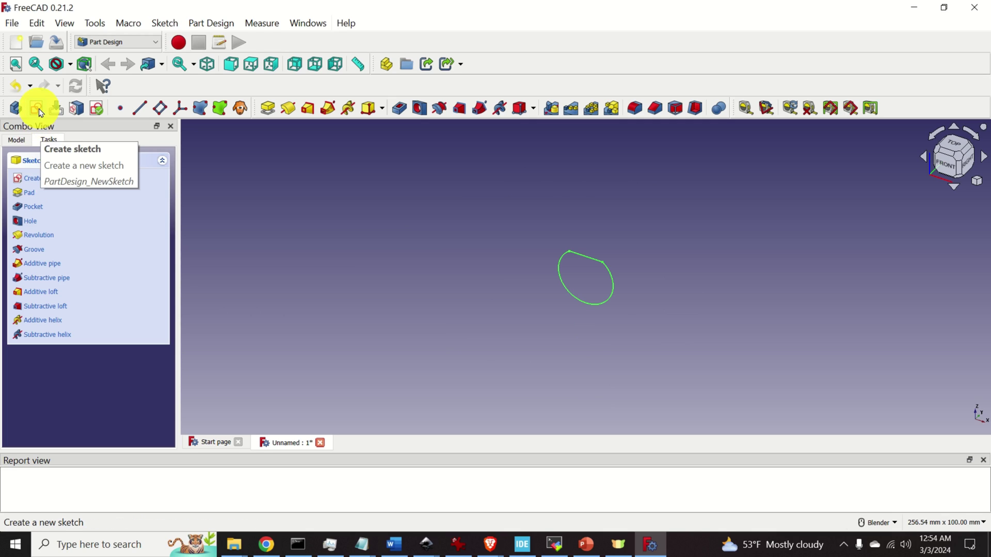
pyautogui.click(37, 181)
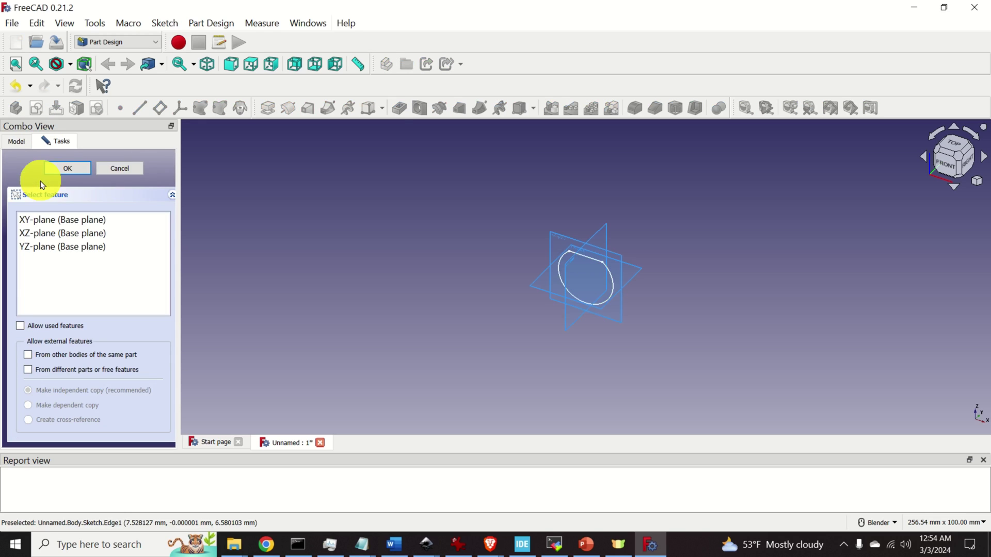
pyautogui.click(619, 256)
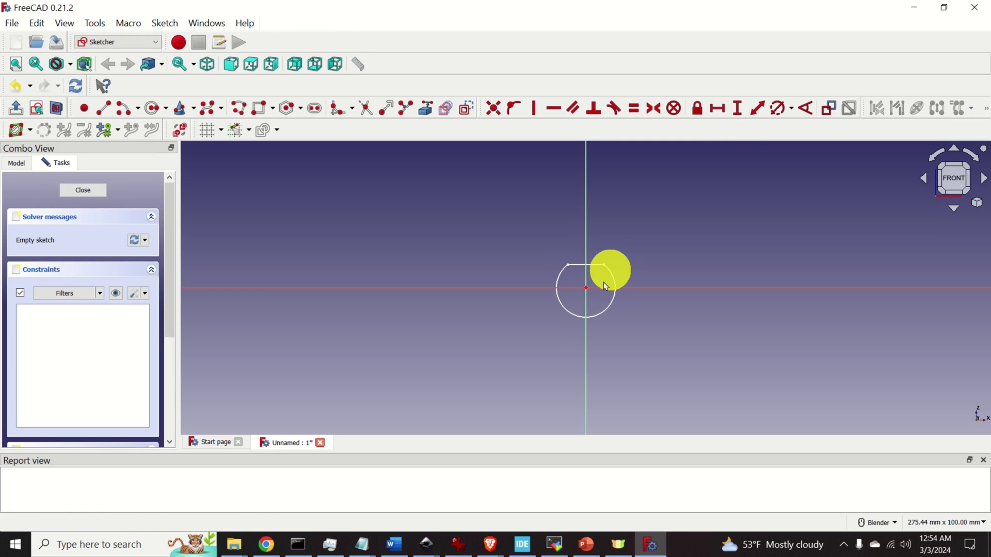
# Sketch a circle centred on the origin with a radius of about 28 mm around the flat-sided profile, and close the sketch.
pyautogui.click(152, 108)
pyautogui.scroll(5, 587, 285)
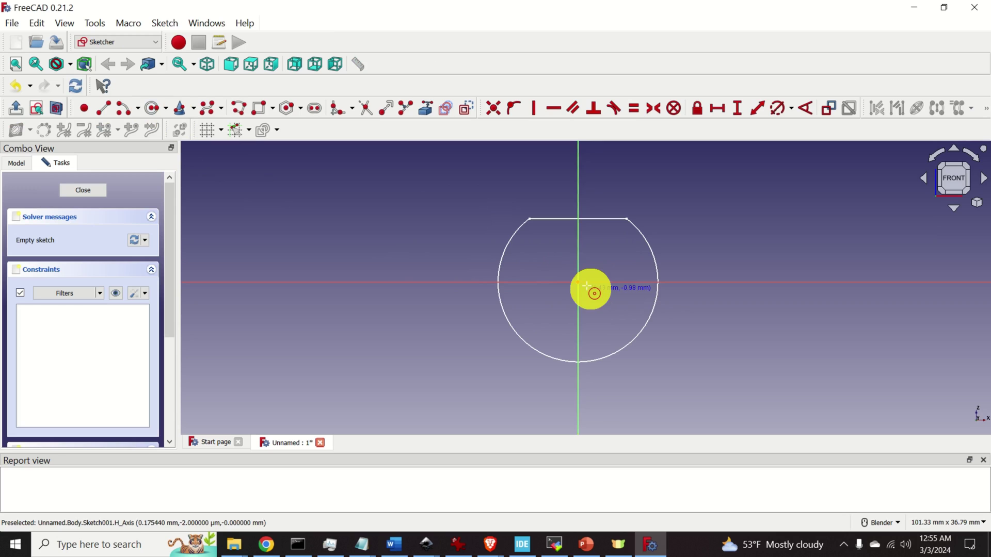
pyautogui.click(579, 283)
pyautogui.scroll(-5, 722, 277)
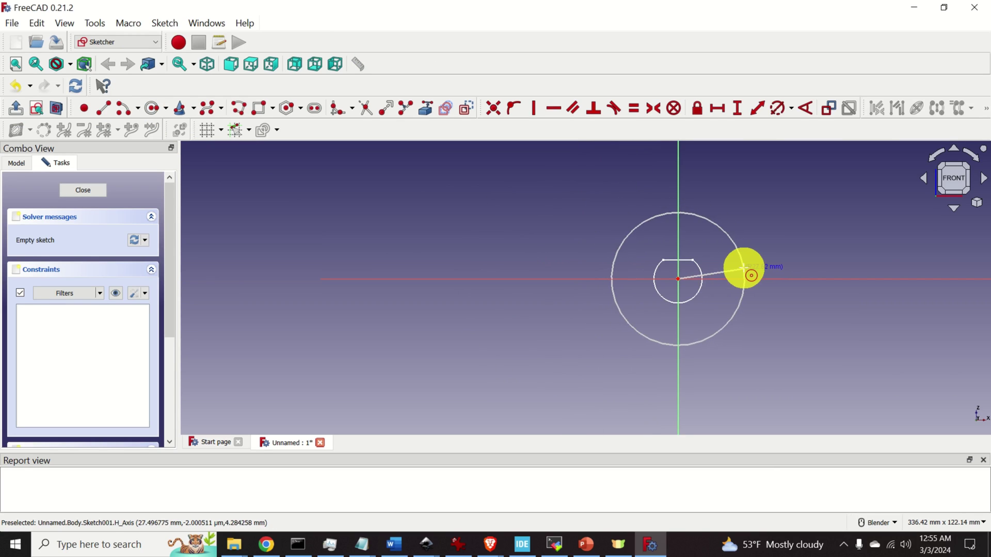
pyautogui.scroll(6, 743, 268)
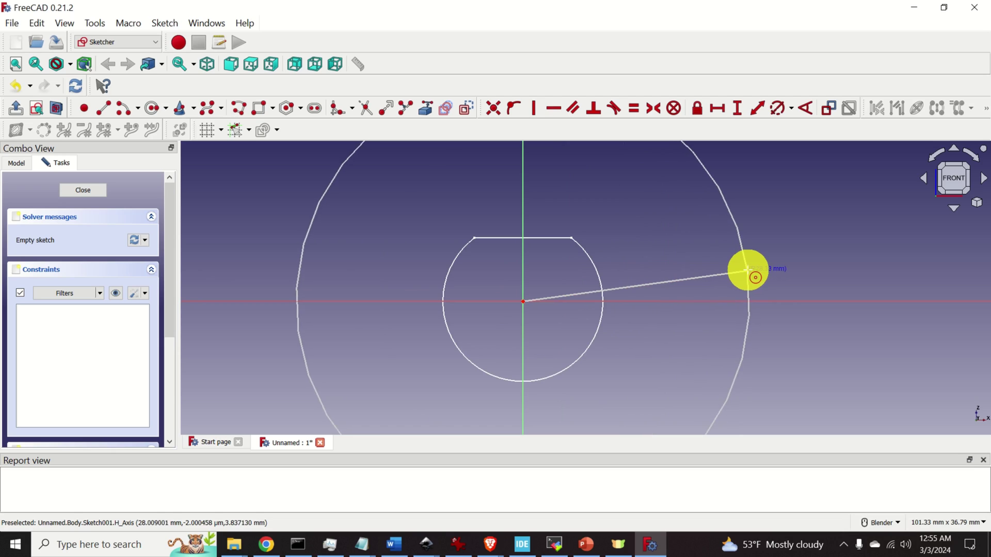
pyautogui.scroll(1, 748, 269)
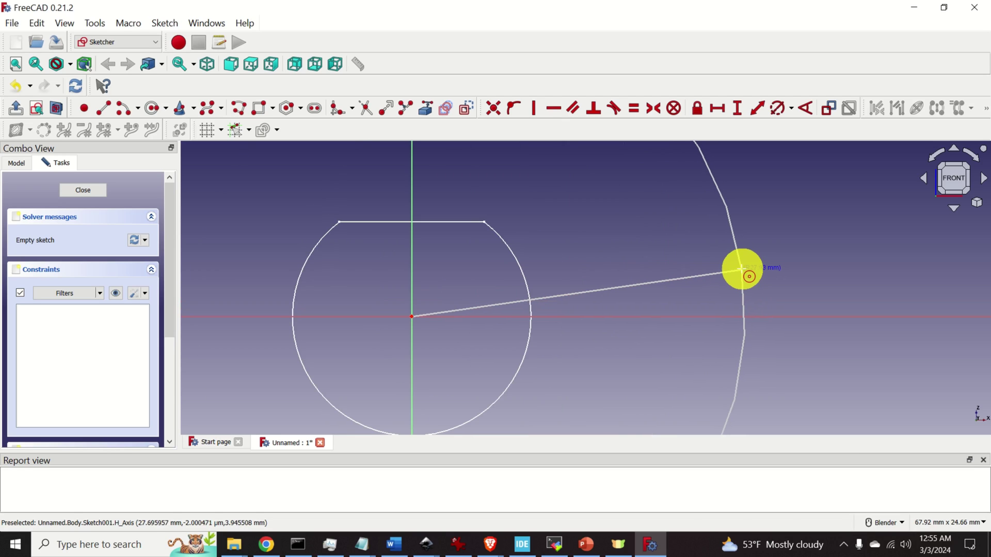
pyautogui.scroll(3, 743, 270)
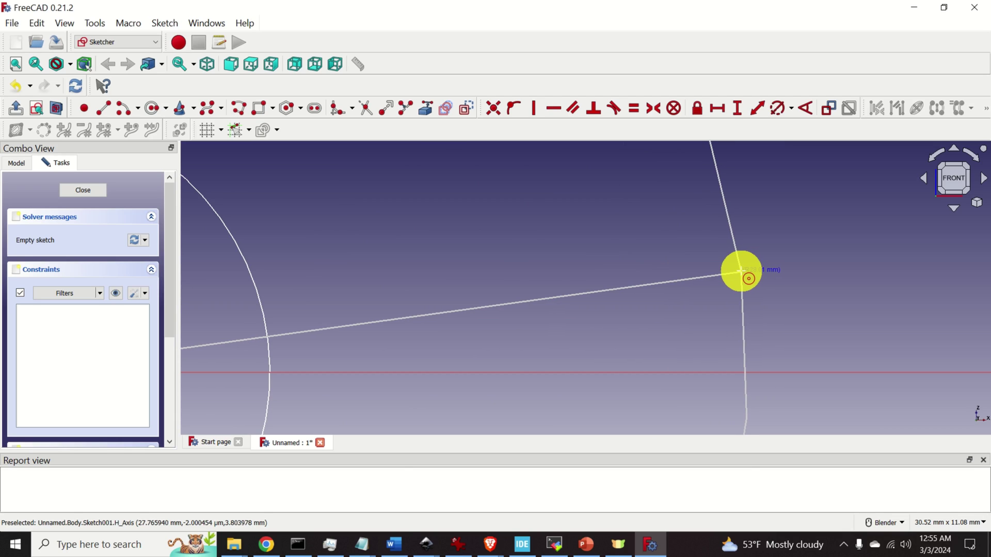
pyautogui.click(741, 271)
pyautogui.scroll(-6, 743, 272)
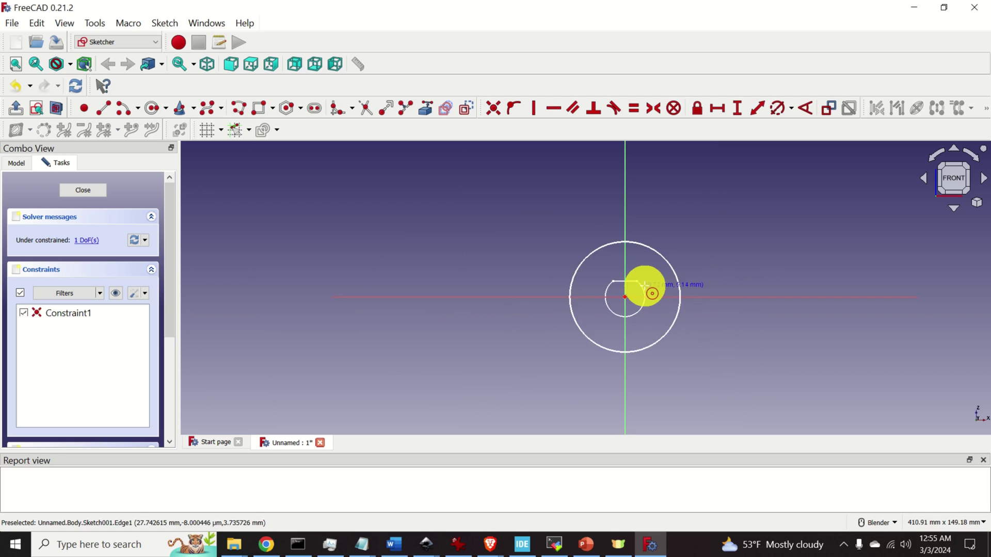
pyautogui.scroll(-1, 658, 276)
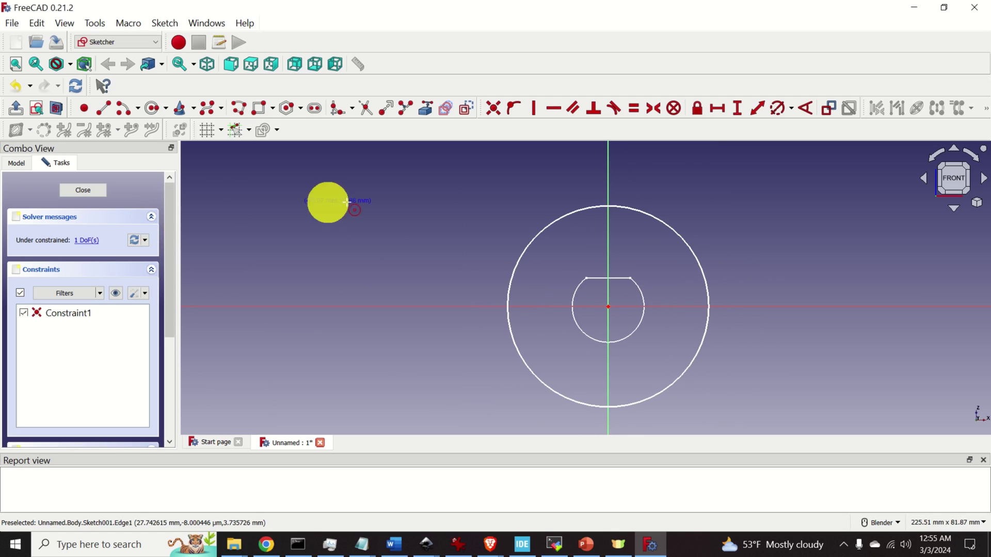
pyautogui.click(87, 190)
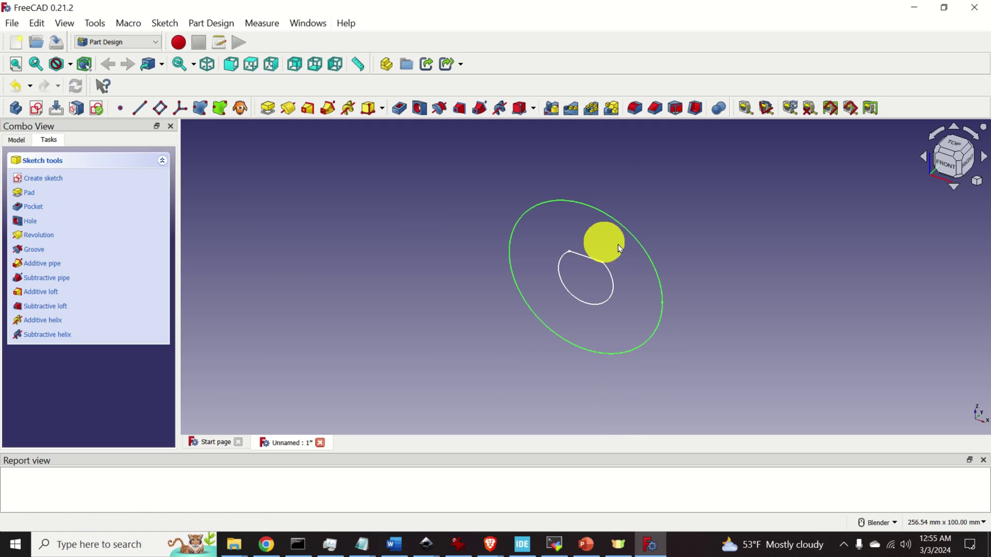
# Pad the large circle's sketch with a length of -100 mm to form a solid cylinder.
pyautogui.click(16, 139)
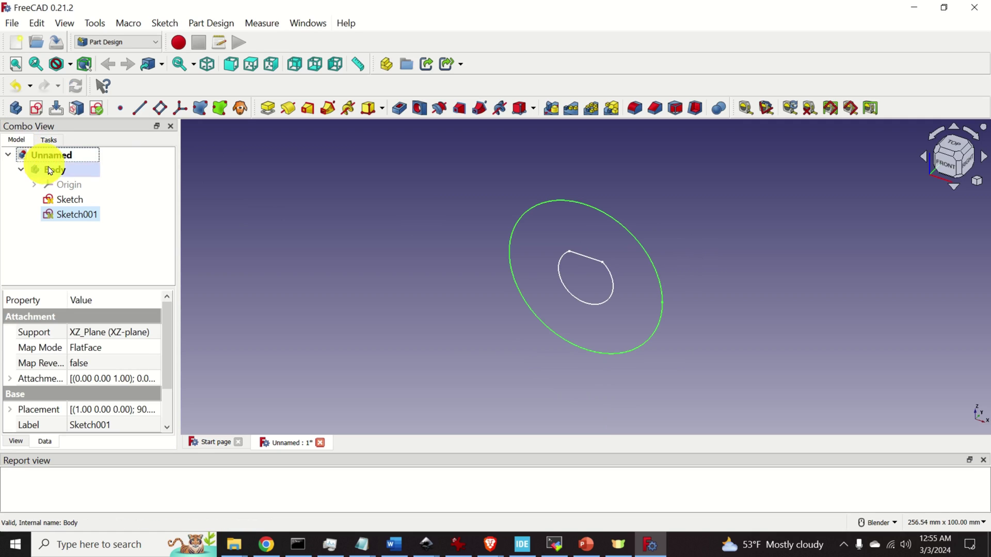
pyautogui.click(77, 200)
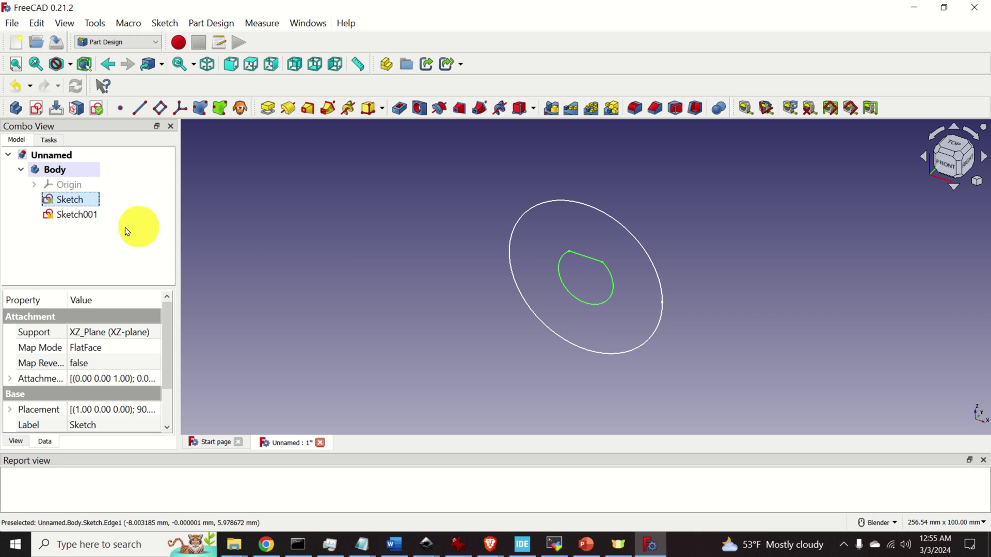
pyautogui.click(90, 214)
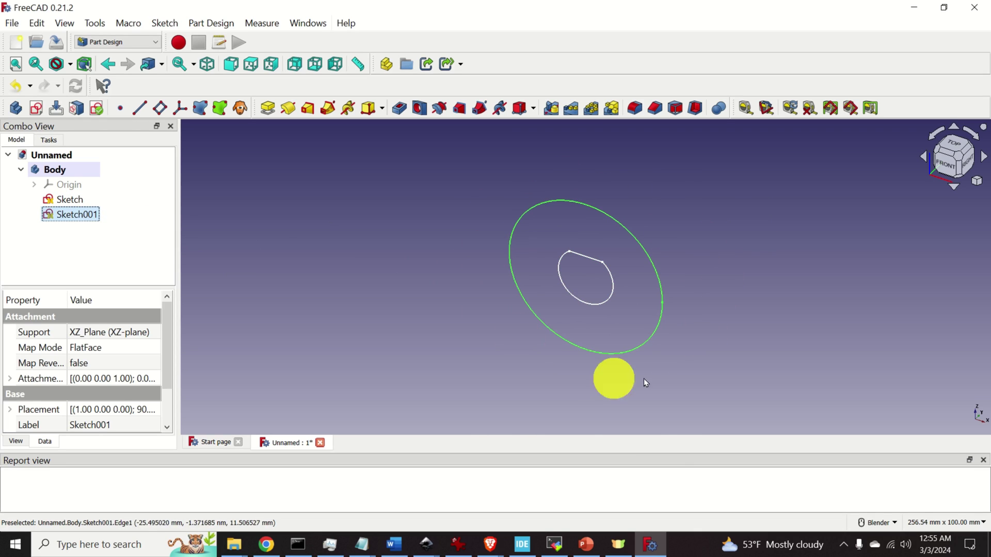
pyautogui.click(270, 235)
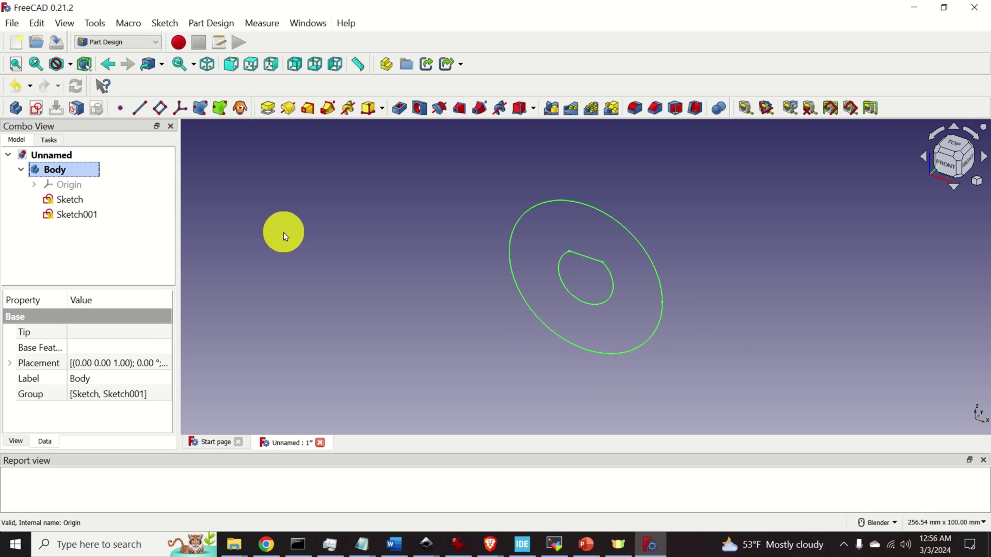
pyautogui.click(83, 215)
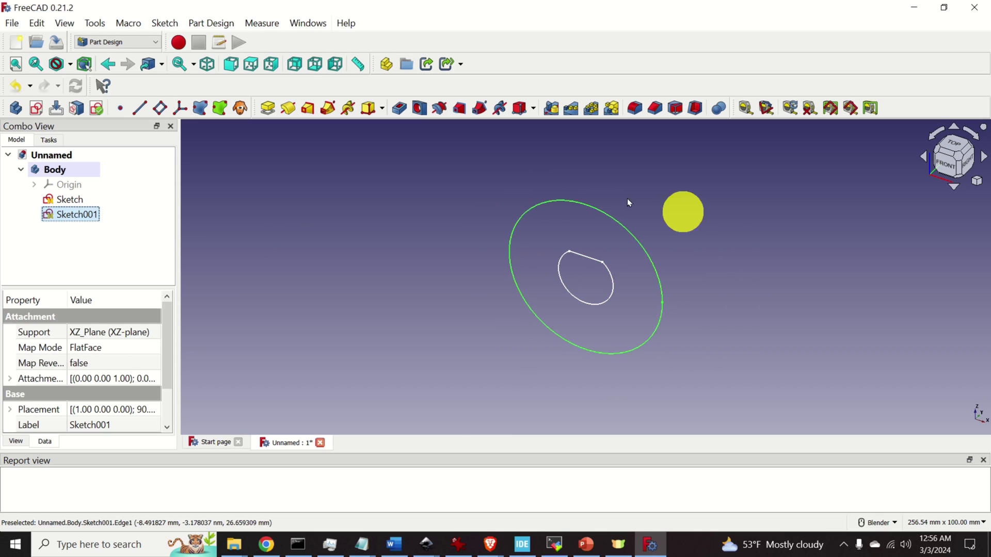
pyautogui.click(268, 109)
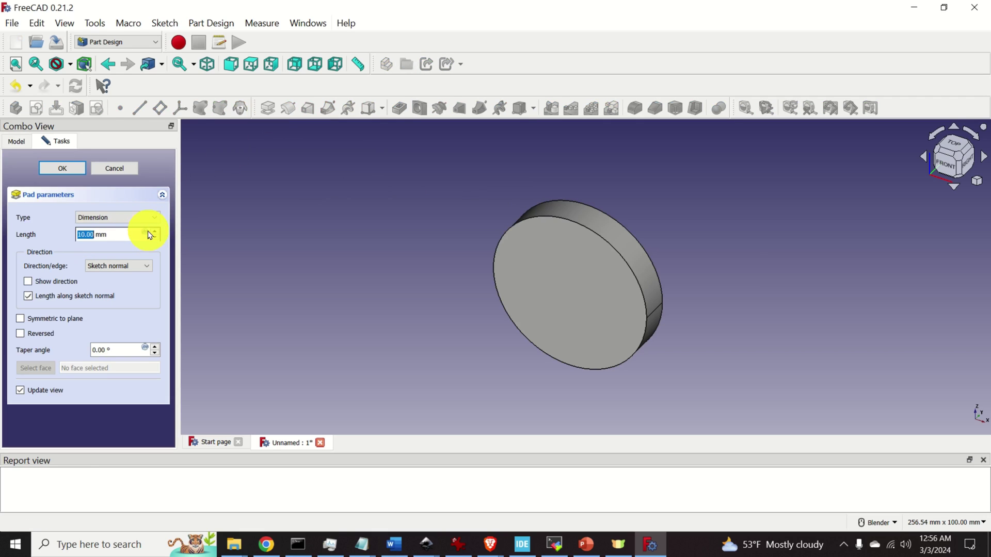
pyautogui.click(146, 234)
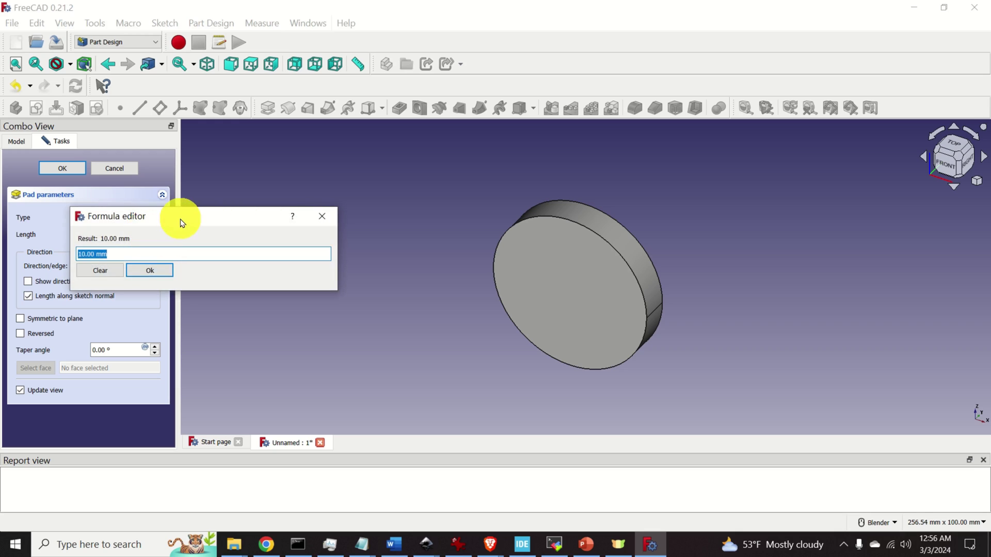
pyautogui.moveTo(181, 219); pyautogui.dragTo(200, 184)
pyautogui.click(129, 219)
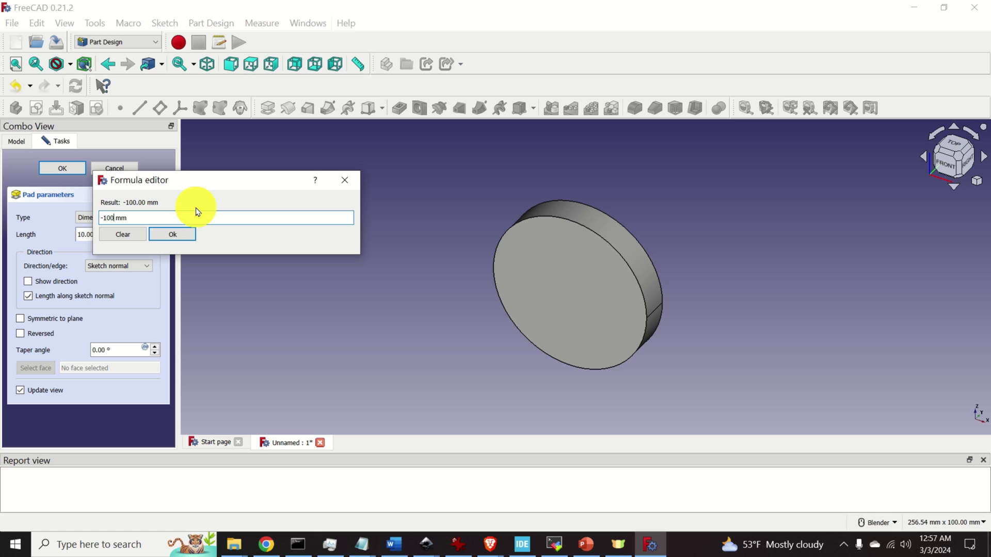
pyautogui.press('Return')
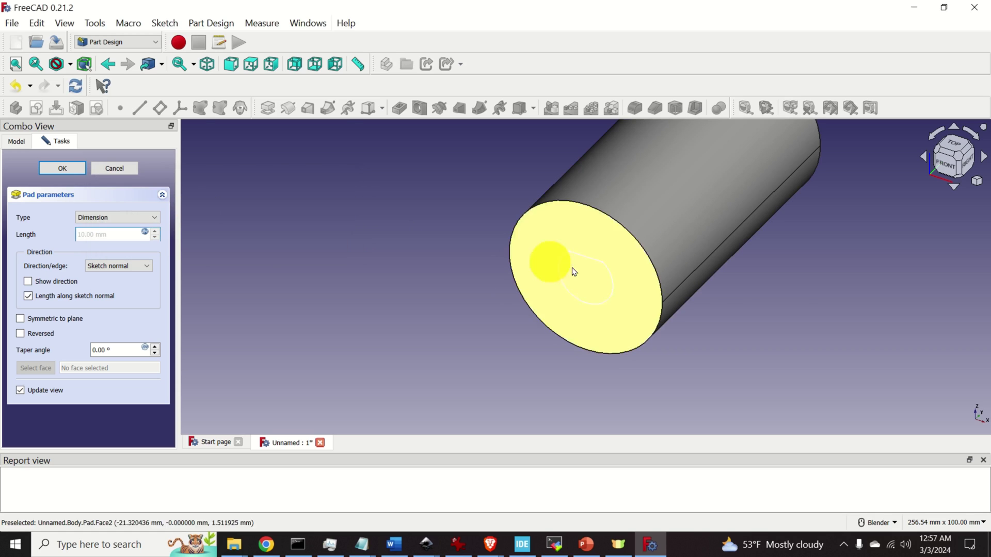
pyautogui.scroll(-2, 731, 231)
pyautogui.scroll(5, 758, 179)
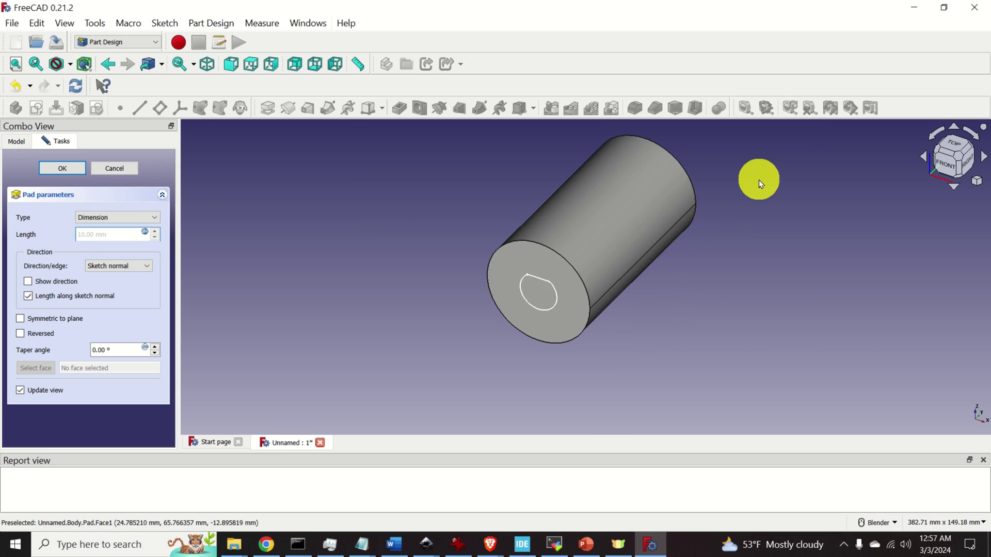
pyautogui.scroll(-1, 759, 179)
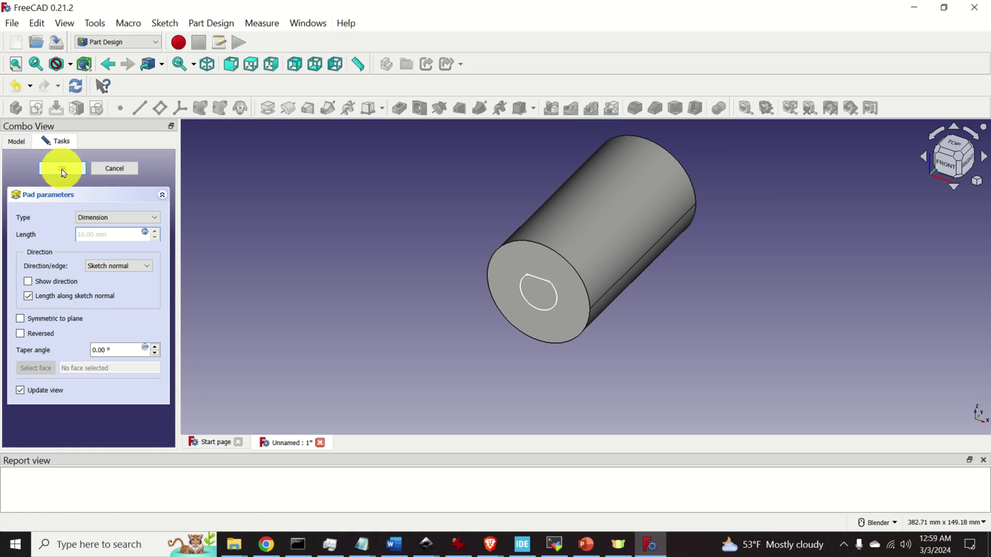
pyautogui.click(62, 169)
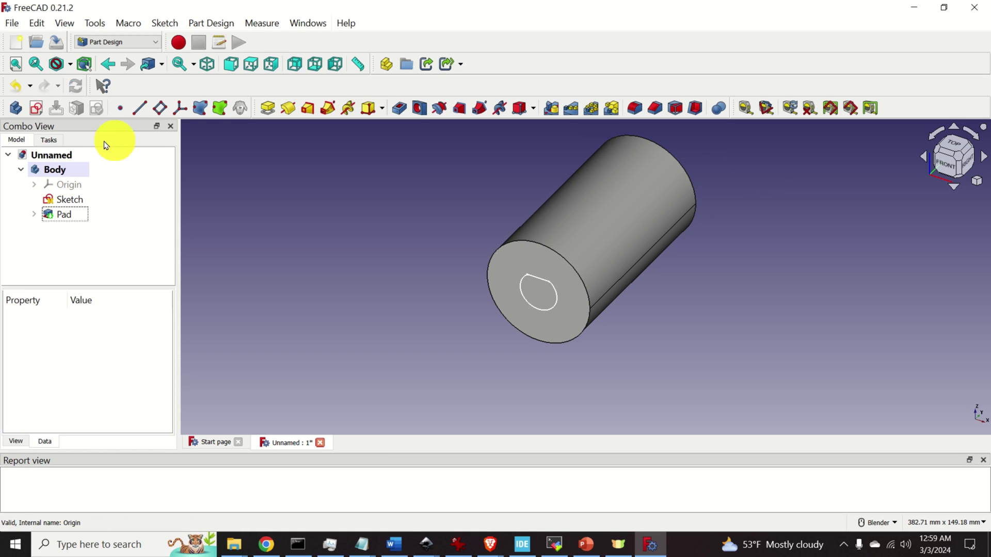
# Pocket the flat-sided circular sketch 20 mm deep into the cylinder's end face.
pyautogui.click(34, 215)
pyautogui.click(77, 216)
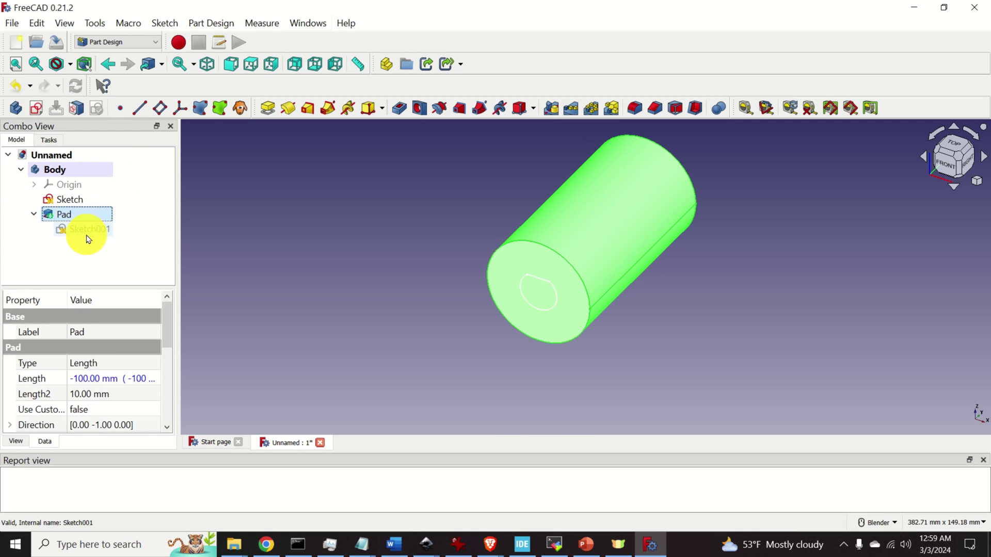
pyautogui.click(69, 170)
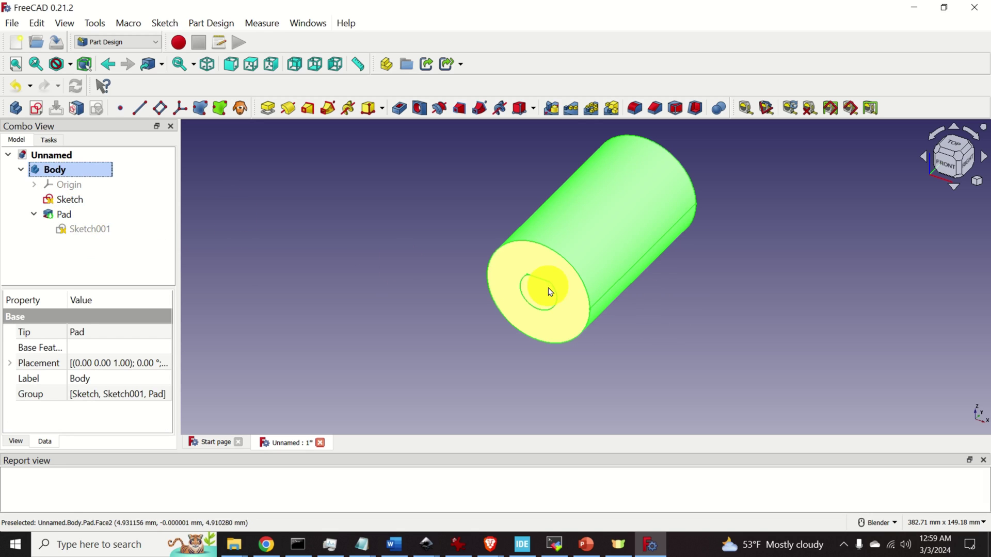
pyautogui.moveTo(519, 327); pyautogui.dragTo(768, 299, button='middle')
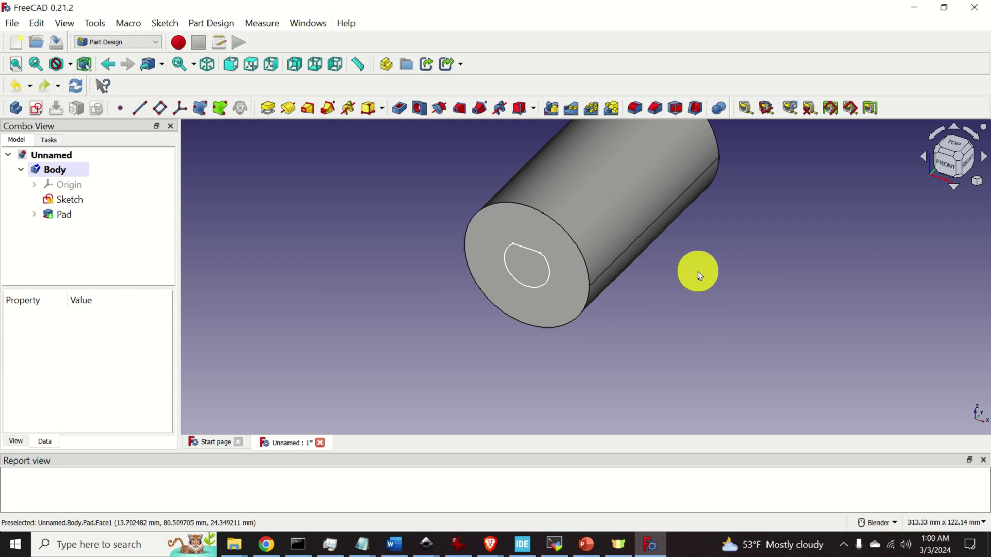
pyautogui.scroll(3, 695, 275)
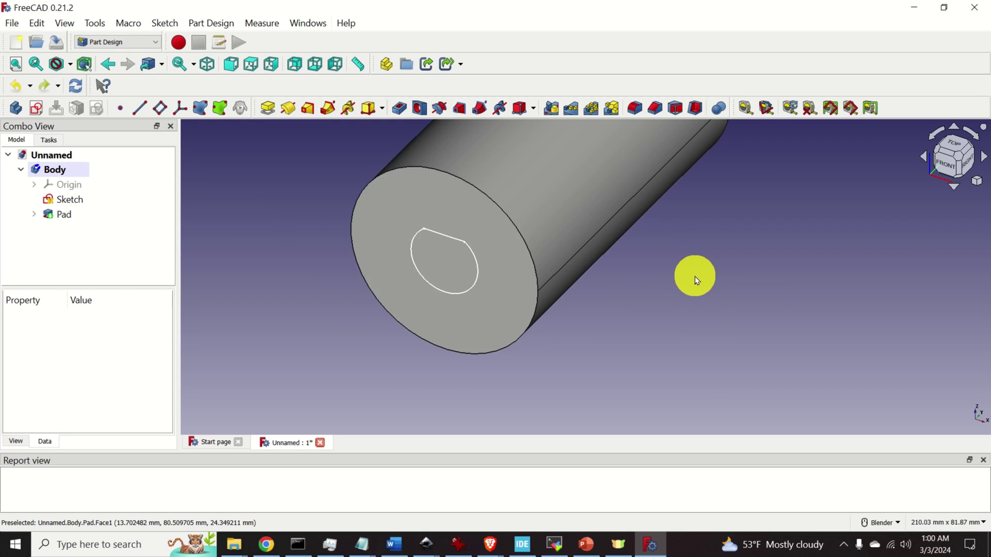
pyautogui.click(475, 257)
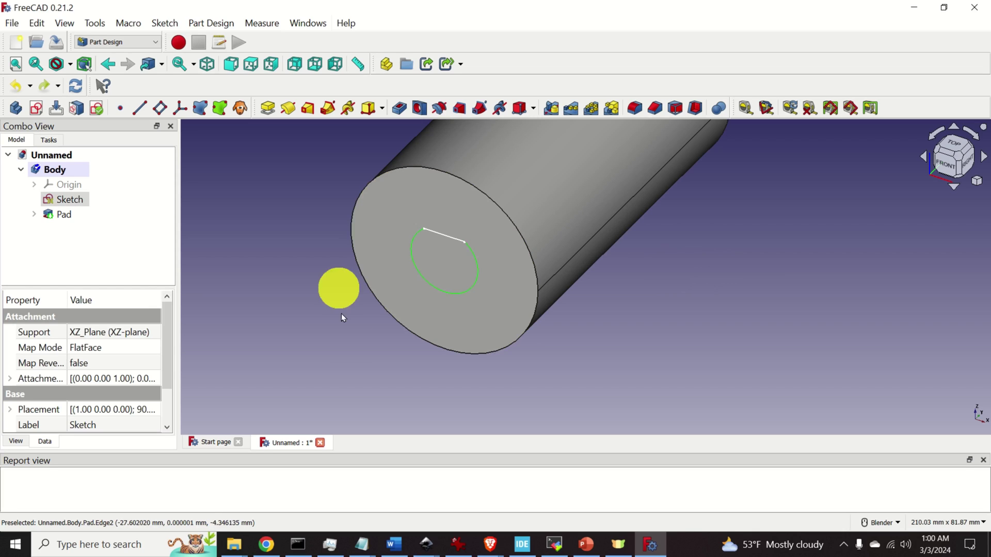
pyautogui.click(400, 109)
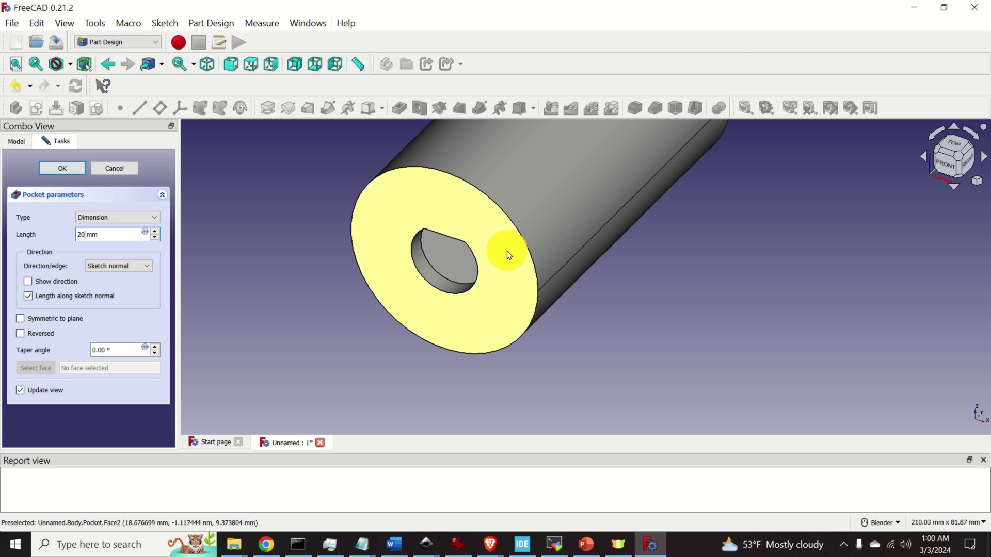
pyautogui.press('Return')
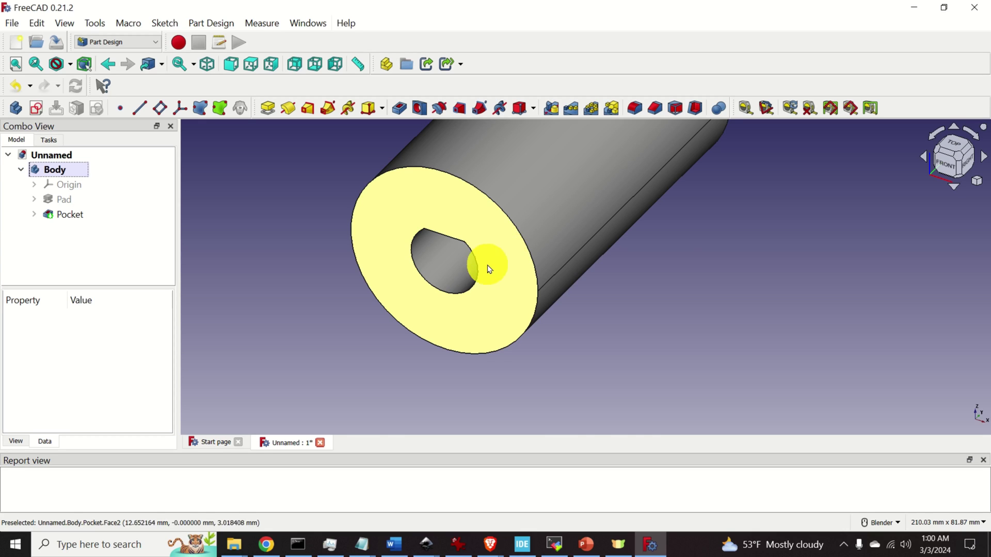
# Examine the flat-sided pocket in the cylinder's end face from several angles.
pyautogui.moveTo(489, 267); pyautogui.dragTo(639, 363, button='middle')
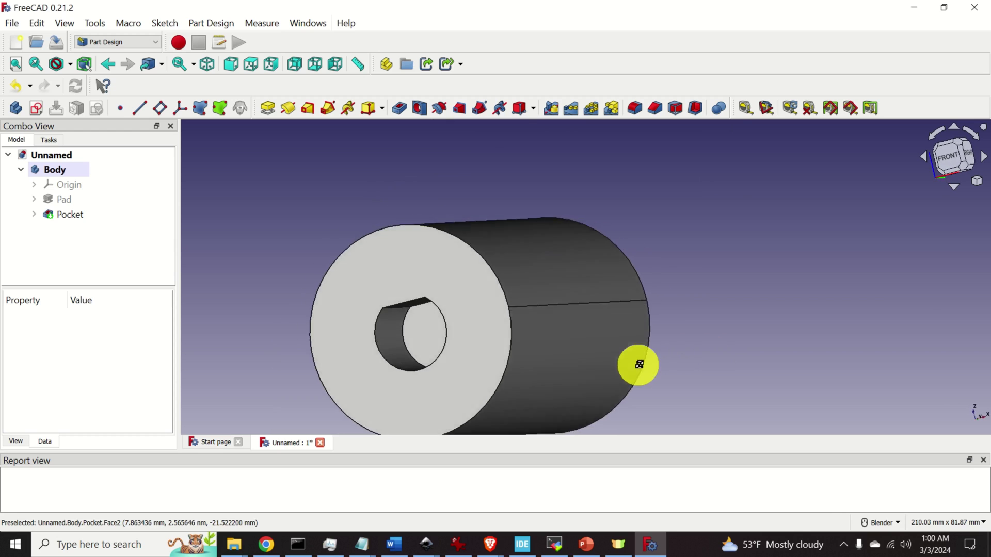
pyautogui.scroll(6, 398, 336)
pyautogui.scroll(-10, 432, 330)
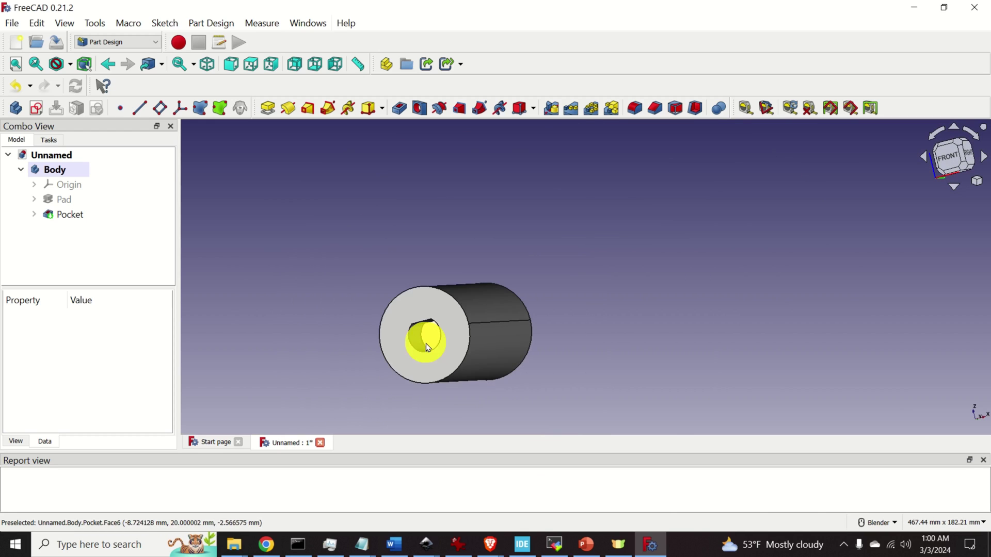
pyautogui.moveTo(491, 389); pyautogui.dragTo(703, 325, button='middle')
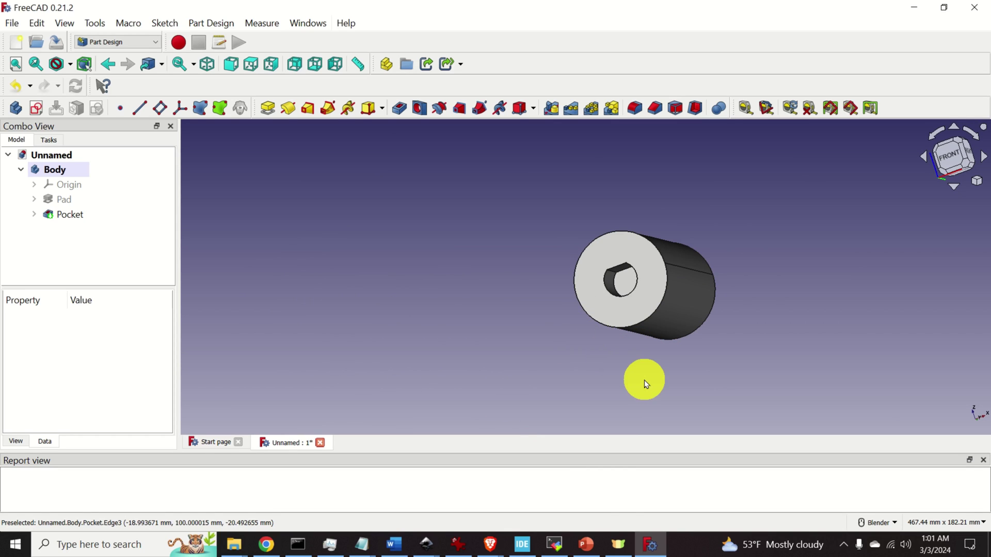
pyautogui.moveTo(579, 349); pyautogui.dragTo(615, 343, button='middle')
pyautogui.scroll(5, 622, 323)
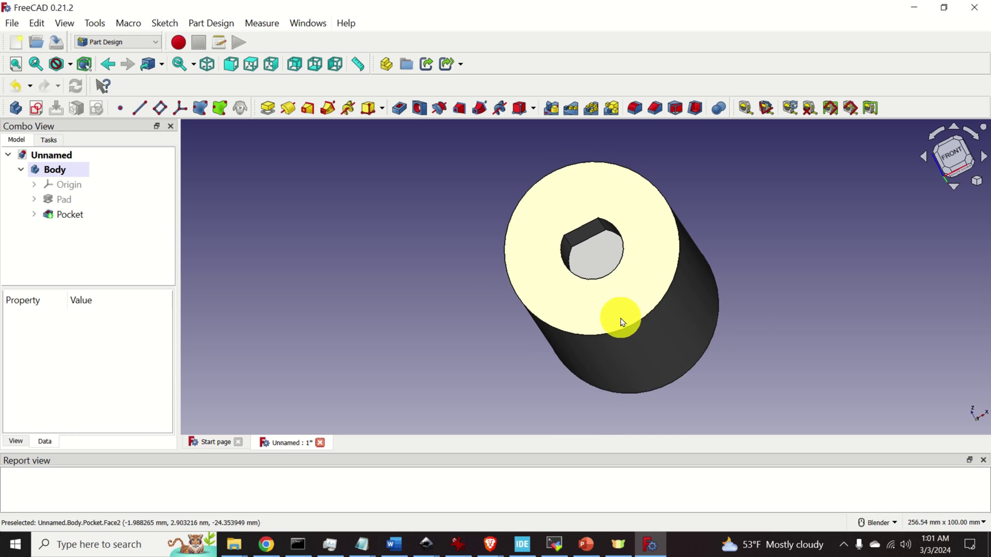
# Examine the cylinder from several angles, comparing its plain end face with the pocketed one.
pyautogui.scroll(-3, 614, 324)
pyautogui.scroll(3, 614, 324)
pyautogui.scroll(-3, 614, 324)
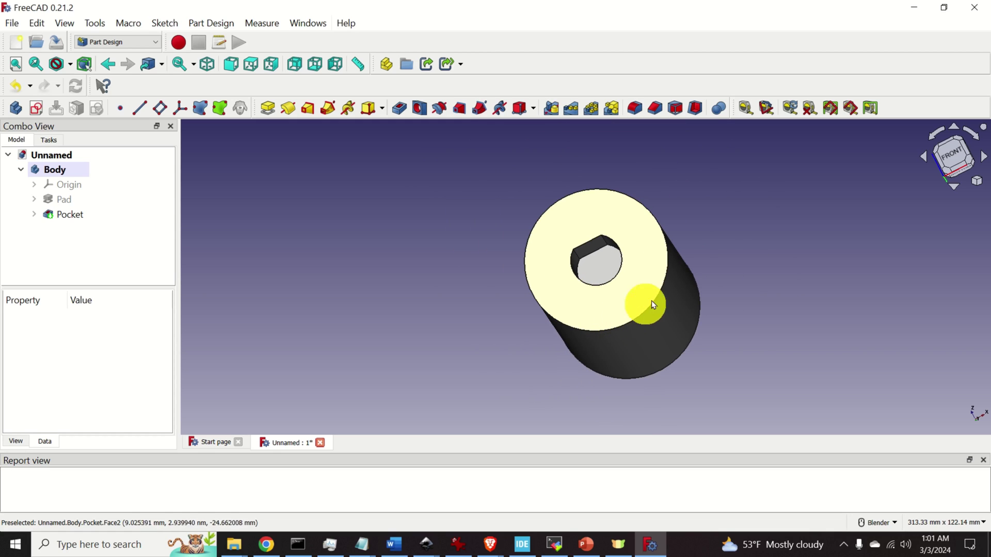
pyautogui.keyDown('shift'); pyautogui.moveTo(773, 286); pyautogui.dragTo(681, 294, button='middle'); pyautogui.keyUp('shift')
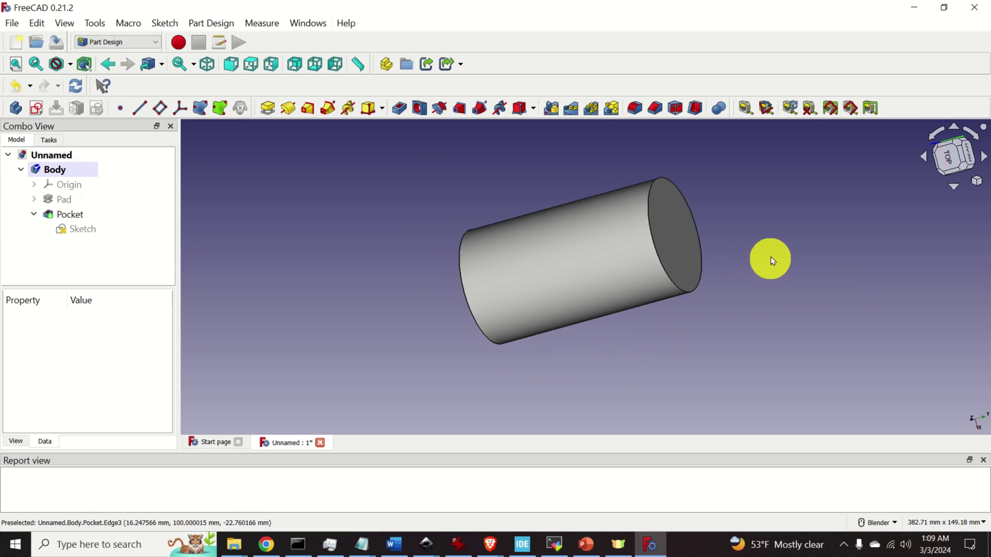
pyautogui.moveTo(772, 259); pyautogui.dragTo(790, 208, button='middle')
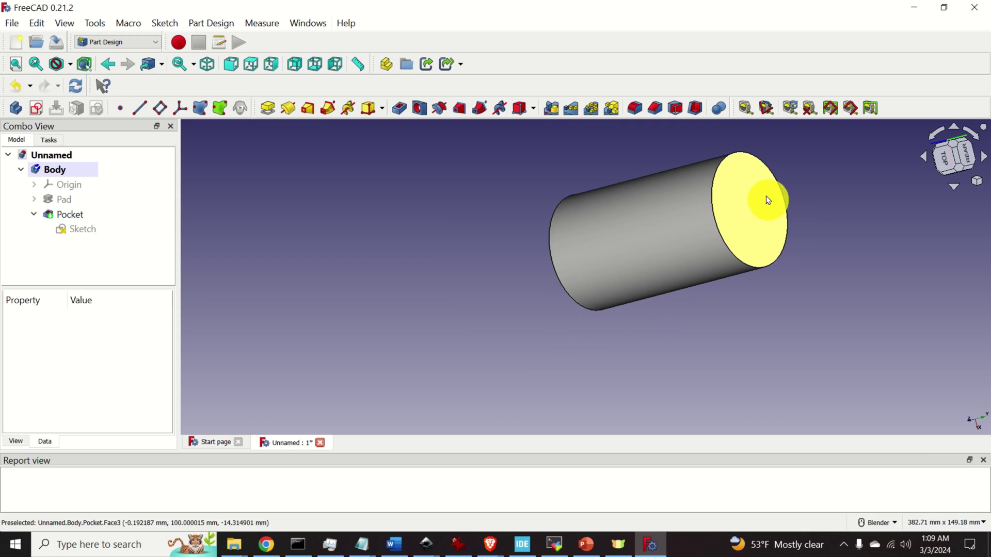
pyautogui.moveTo(610, 342); pyautogui.dragTo(613, 254, button='middle')
pyautogui.moveTo(569, 279); pyautogui.dragTo(400, 310, button='middle')
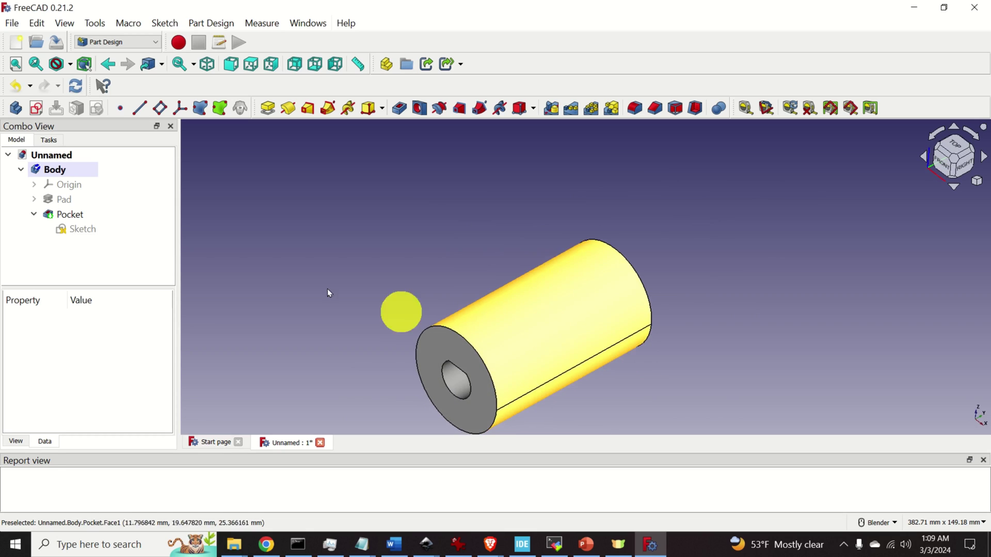
pyautogui.click(36, 108)
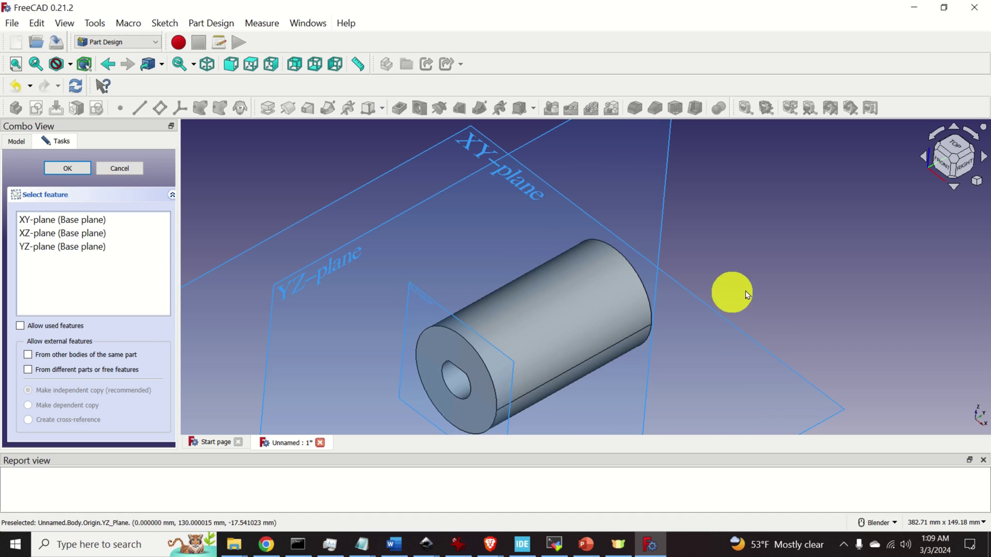
pyautogui.moveTo(730, 288); pyautogui.dragTo(757, 281, button='middle')
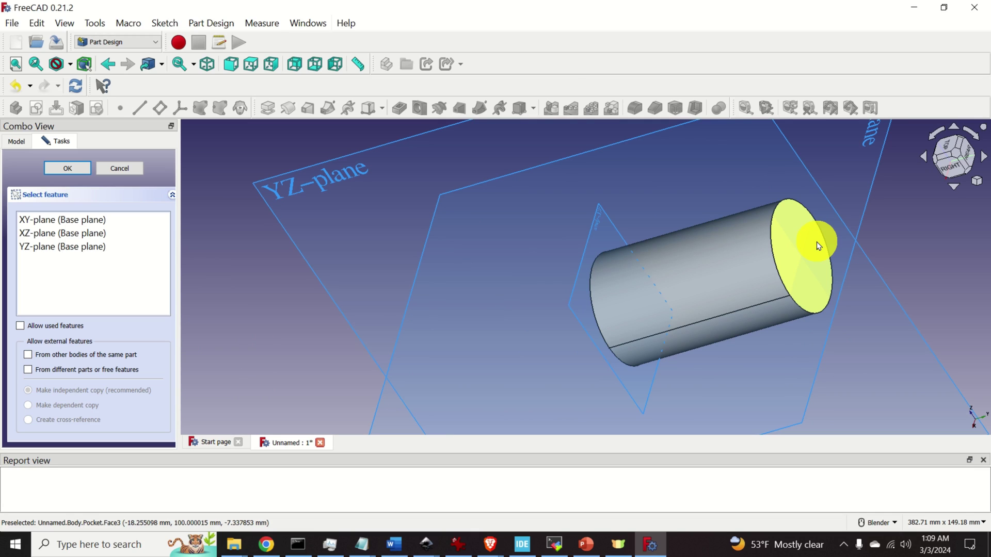
pyautogui.click(117, 167)
pyautogui.click(470, 278)
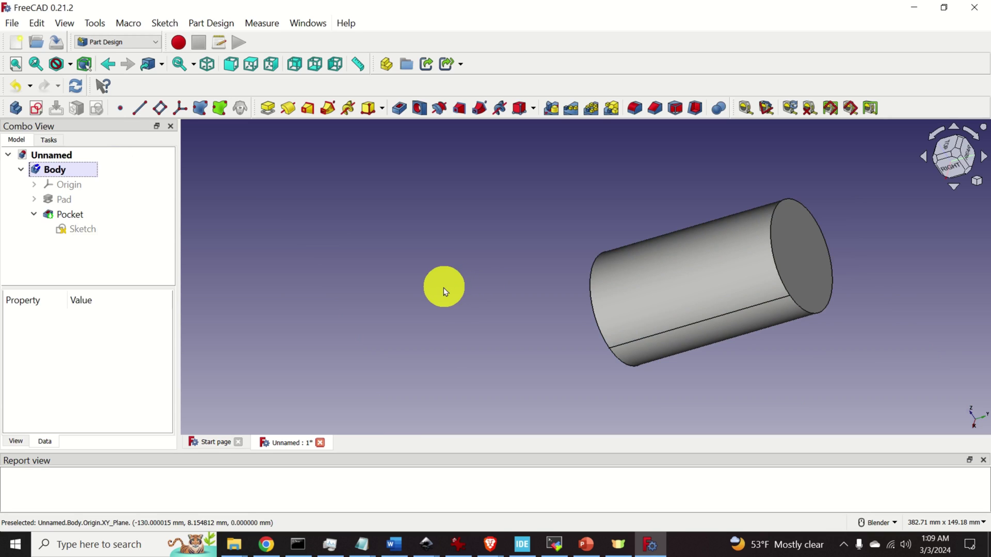
# Create an empty sketch on the XZ plane and close it without drawing any geometry.
pyautogui.moveTo(443, 287); pyautogui.dragTo(563, 286, button='middle')
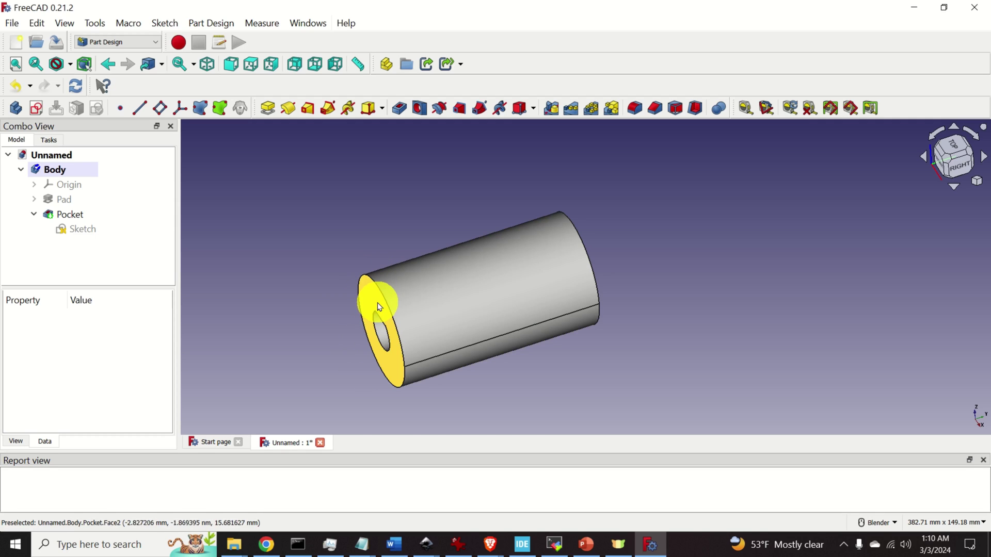
pyautogui.moveTo(380, 323); pyautogui.dragTo(779, 211, button='middle')
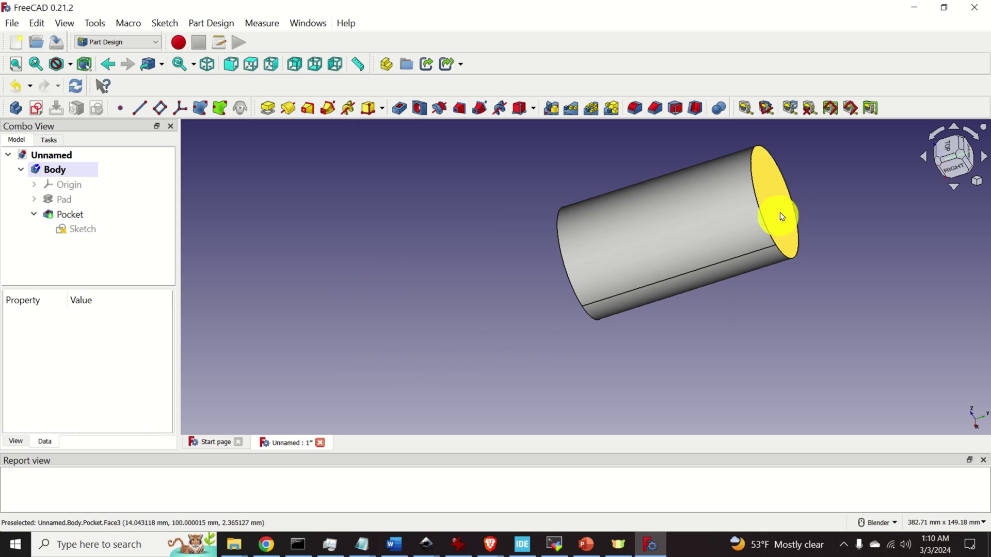
pyautogui.moveTo(641, 272)
pyautogui.keyDown('shift'); pyautogui.mouseDown(button='middle')
pyautogui.moveTo(537, 279)
pyautogui.moveTo(552, 284)
pyautogui.moveTo(490, 232)
pyautogui.mouseUp(button='middle'); pyautogui.keyUp('shift')
pyautogui.click(35, 109)
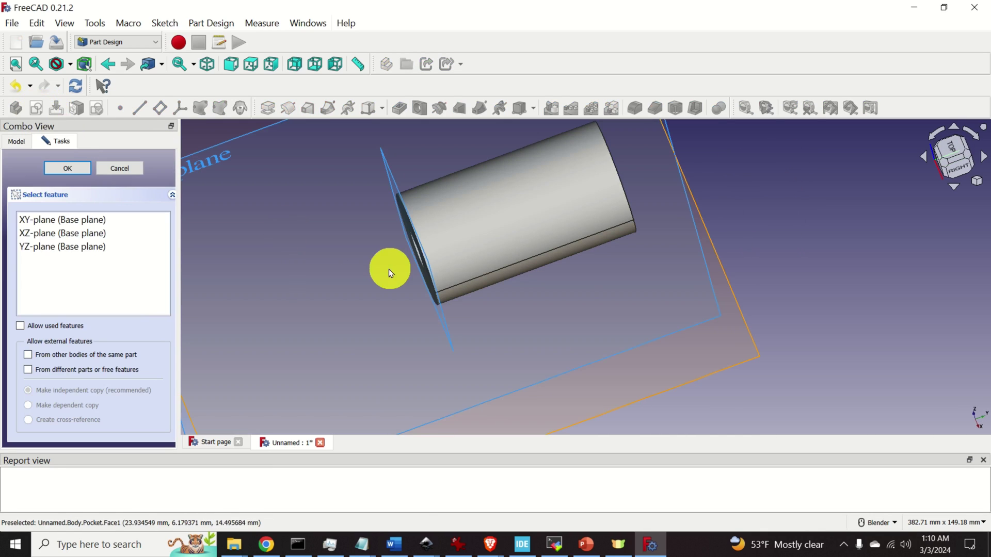
pyautogui.moveTo(387, 270); pyautogui.dragTo(449, 244, button='middle')
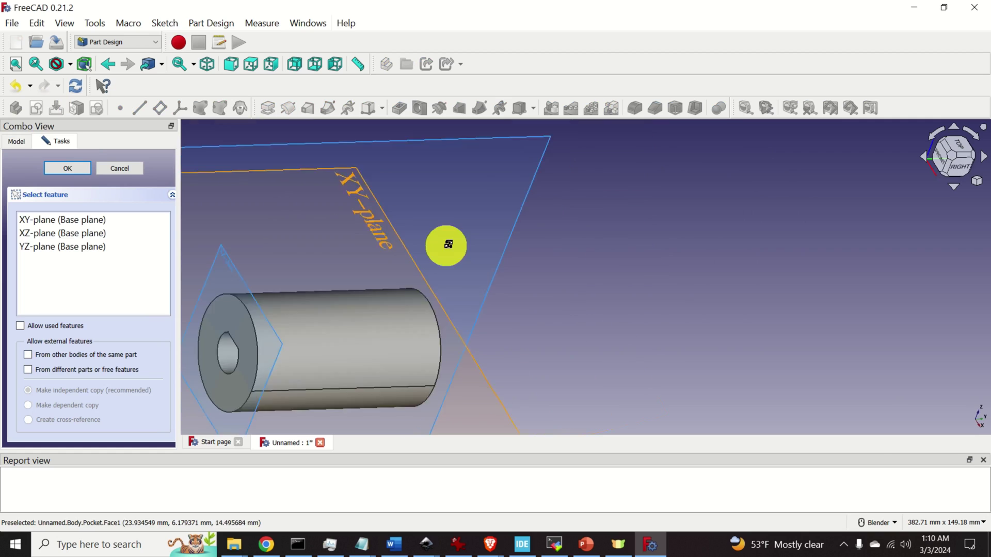
pyautogui.click(230, 265)
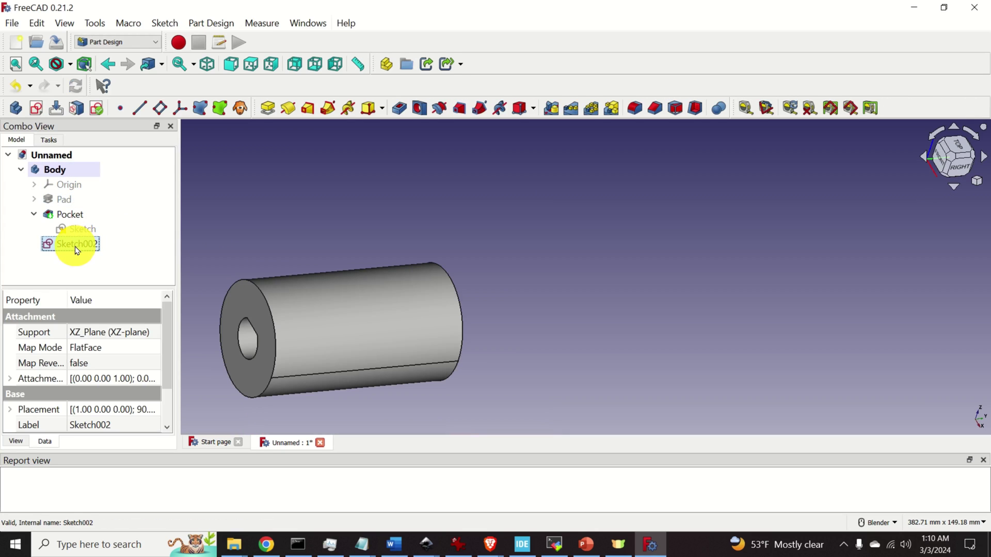
pyautogui.doubleClick(46, 250)
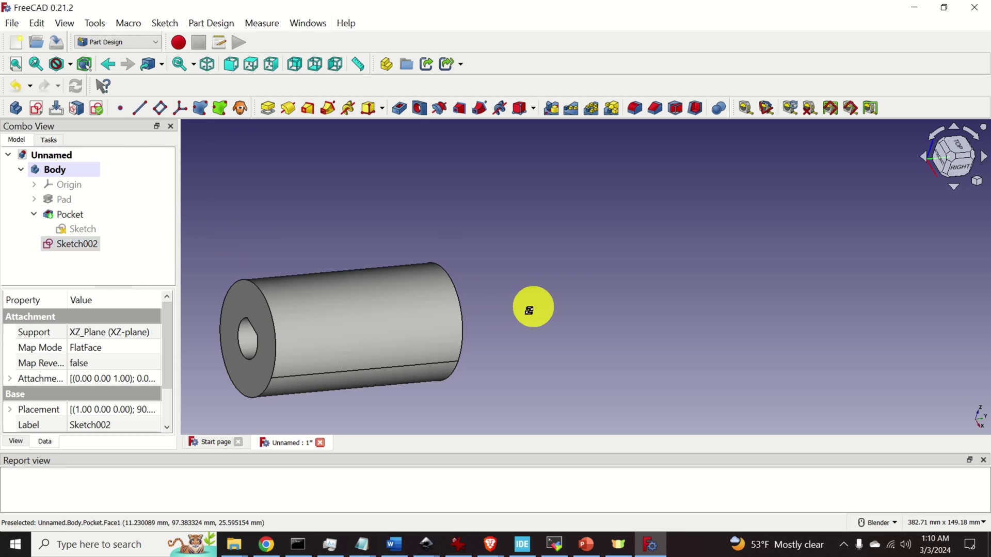
# Map the empty Sketch002 onto the cylinder's plain end face, opposite the pocket, with the suggested Plane face attachment.
pyautogui.moveTo(528, 310)
pyautogui.mouseDown(button='middle')
pyautogui.moveTo(475, 323)
pyautogui.moveTo(491, 312)
pyautogui.mouseUp(button='middle')
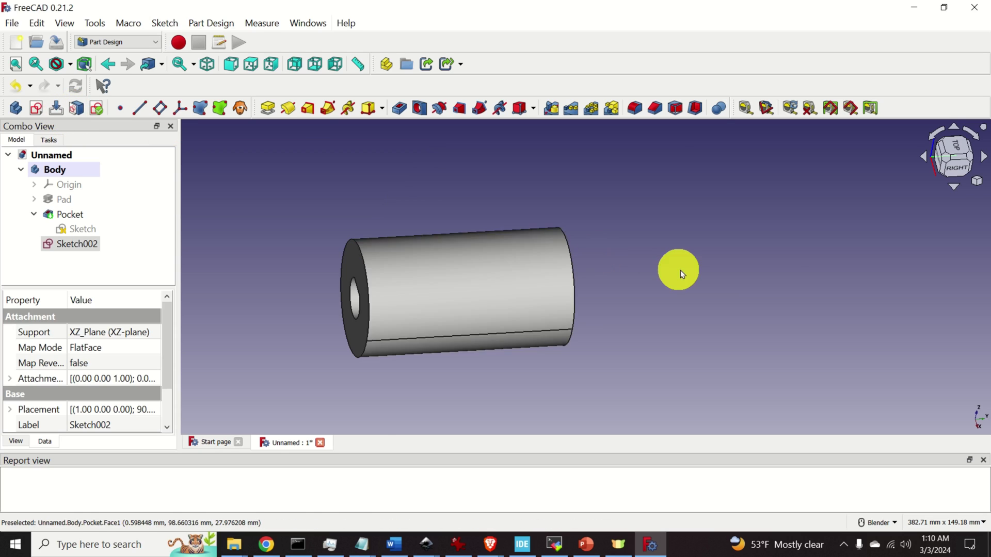
pyautogui.moveTo(680, 269); pyautogui.dragTo(612, 275, button='middle')
pyautogui.moveTo(752, 288); pyautogui.dragTo(925, 317, button='middle')
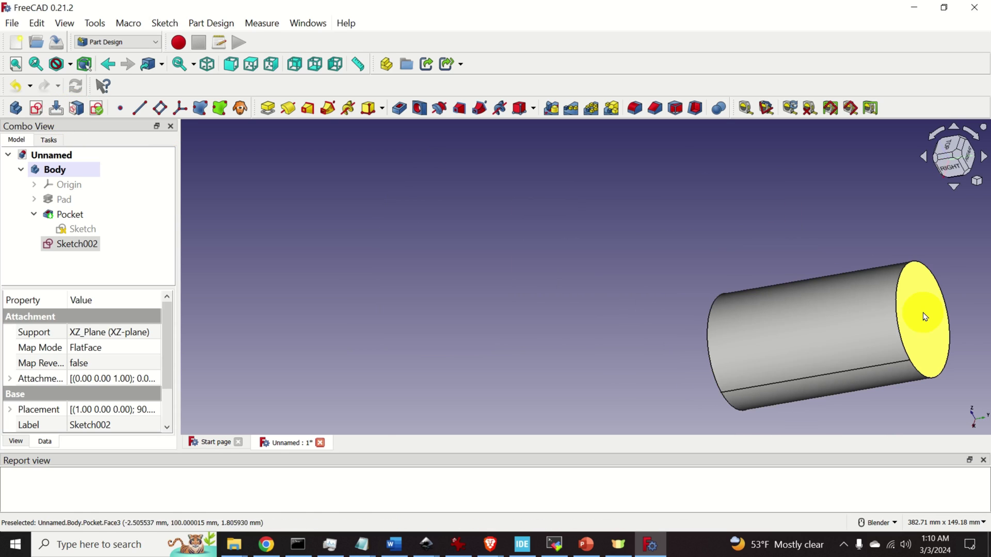
pyautogui.click(924, 316)
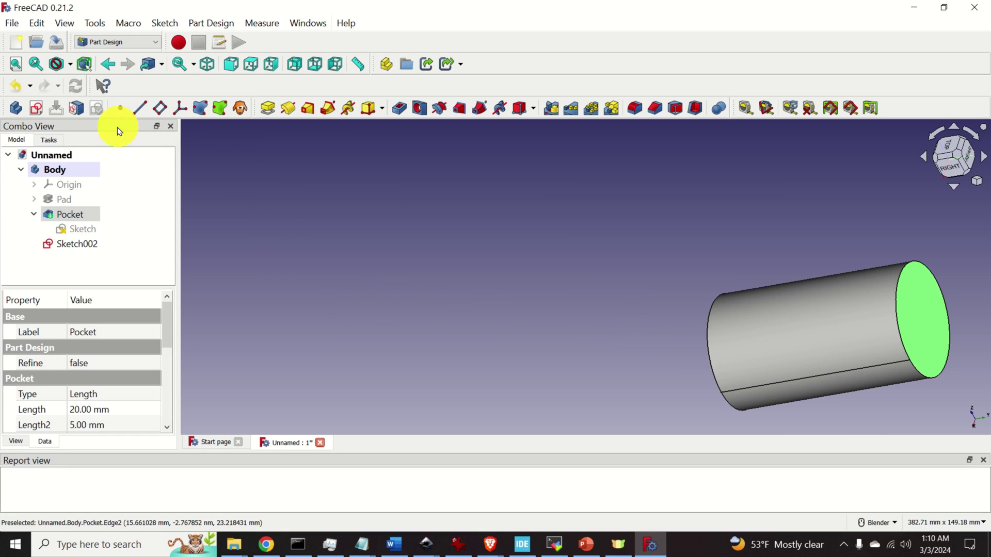
pyautogui.click(77, 110)
pyautogui.click(484, 286)
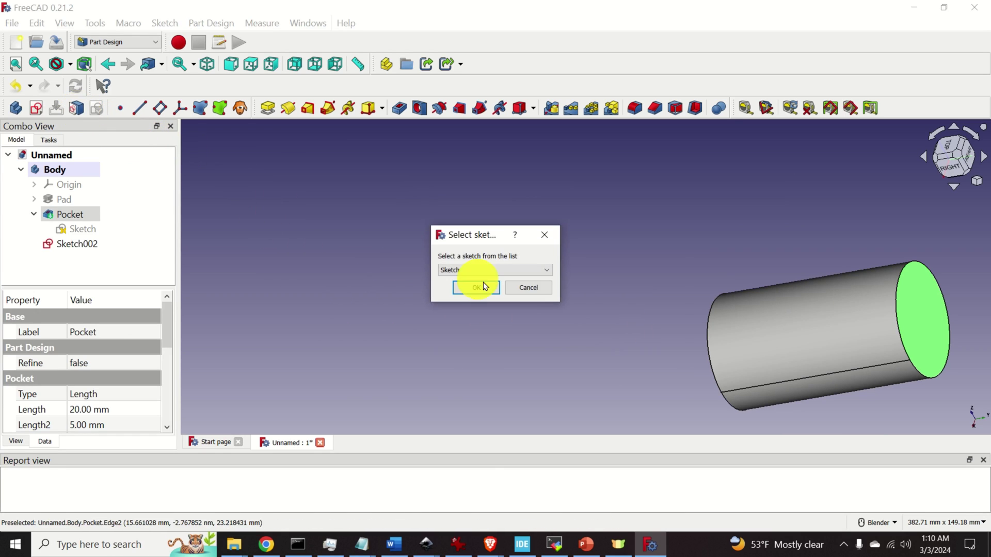
pyautogui.click(550, 274)
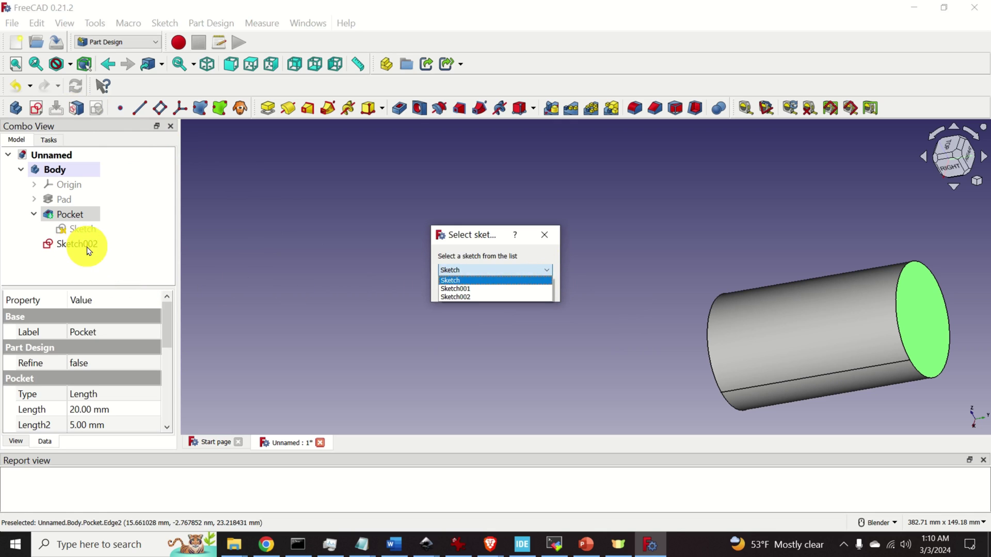
pyautogui.click(462, 298)
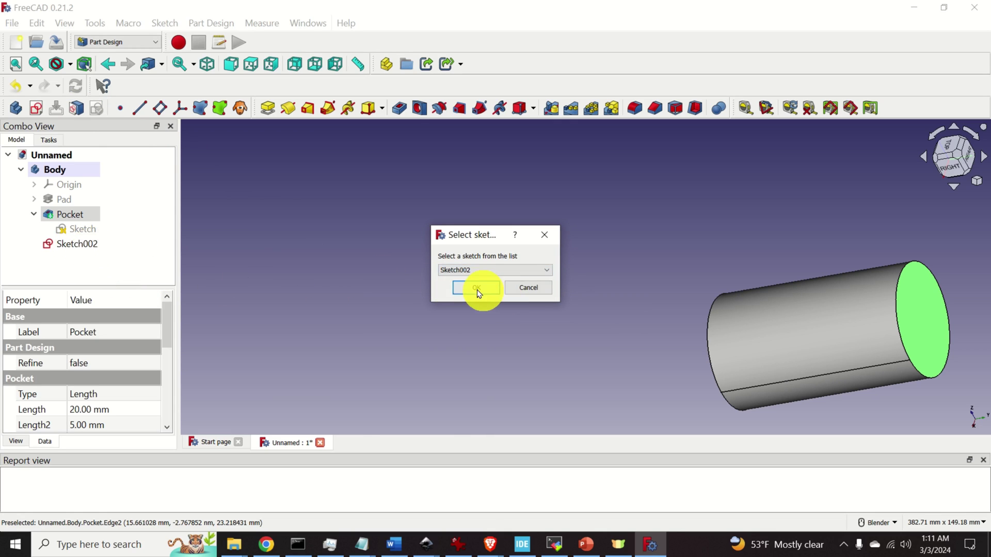
pyautogui.click(476, 290)
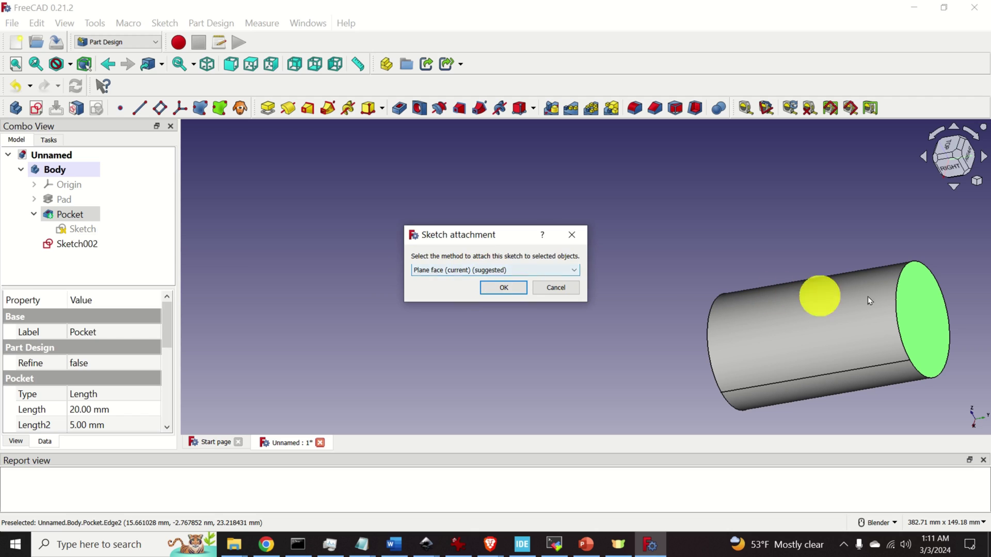
pyautogui.click(485, 287)
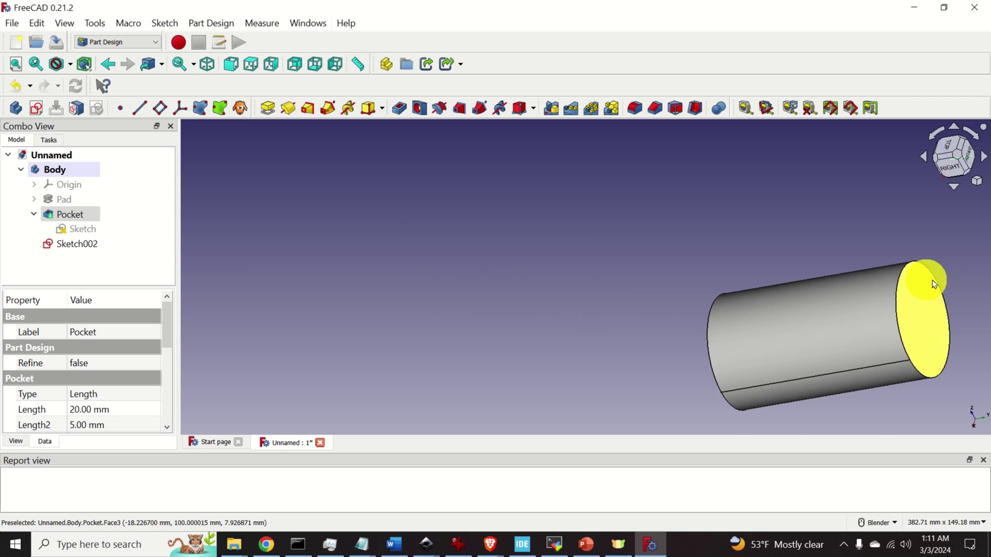
# Sketch a circle centred on the origin with a radius of about 10 mm in the remapped sketch, and close it.
pyautogui.doubleClick(69, 252)
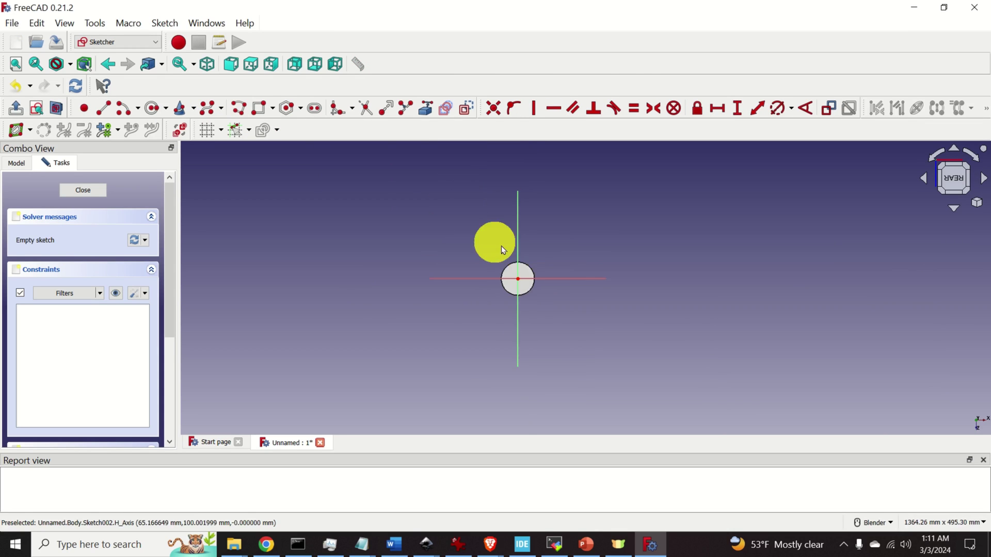
pyautogui.scroll(4, 527, 303)
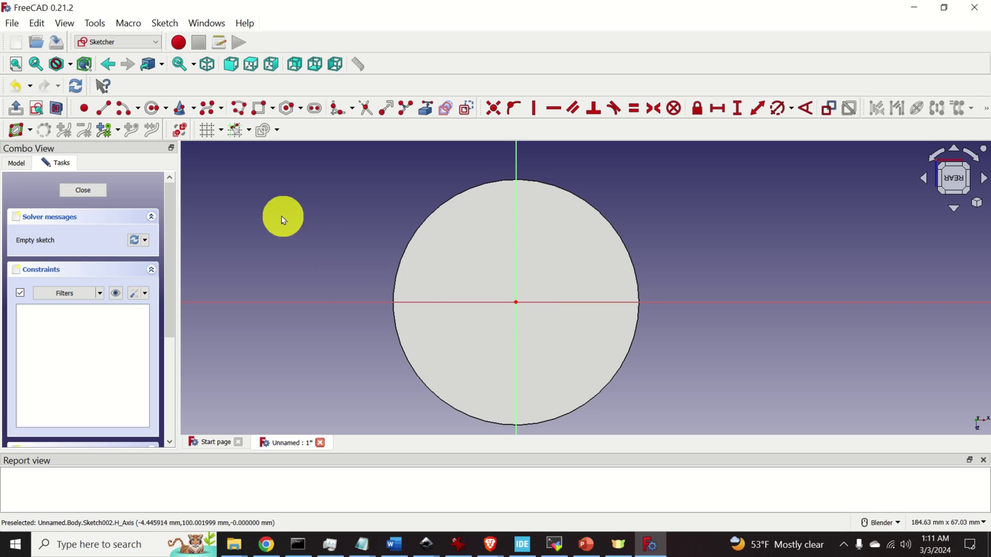
pyautogui.click(152, 109)
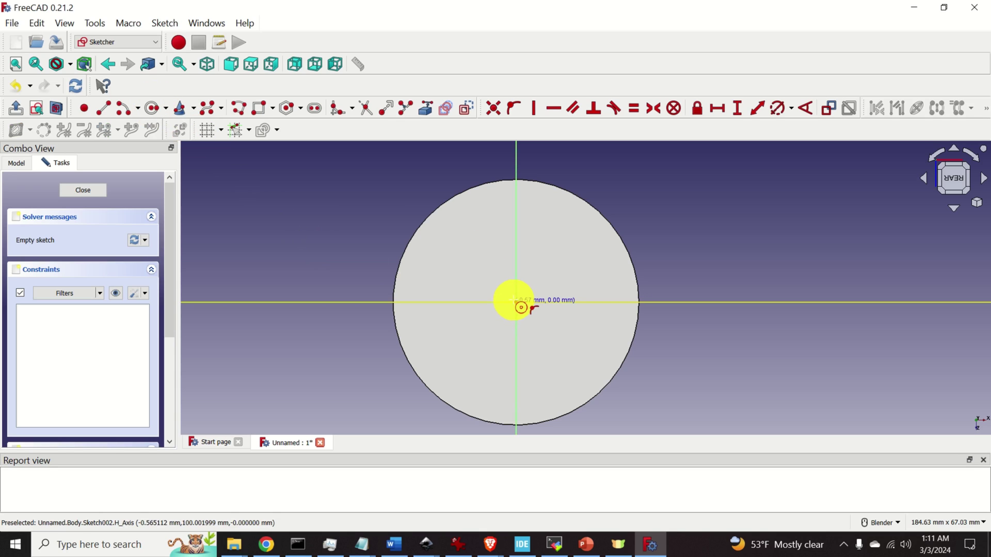
pyautogui.scroll(6, 521, 307)
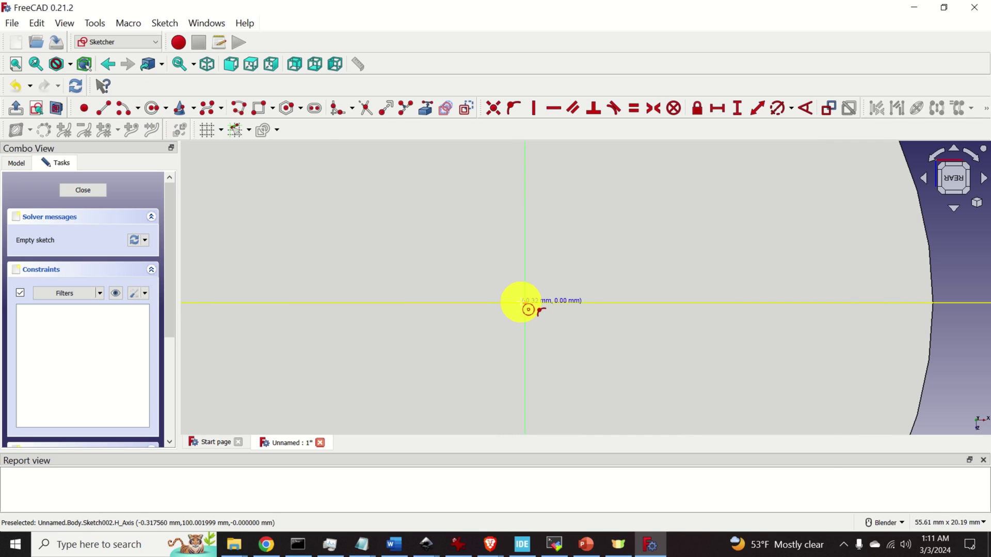
pyautogui.click(524, 303)
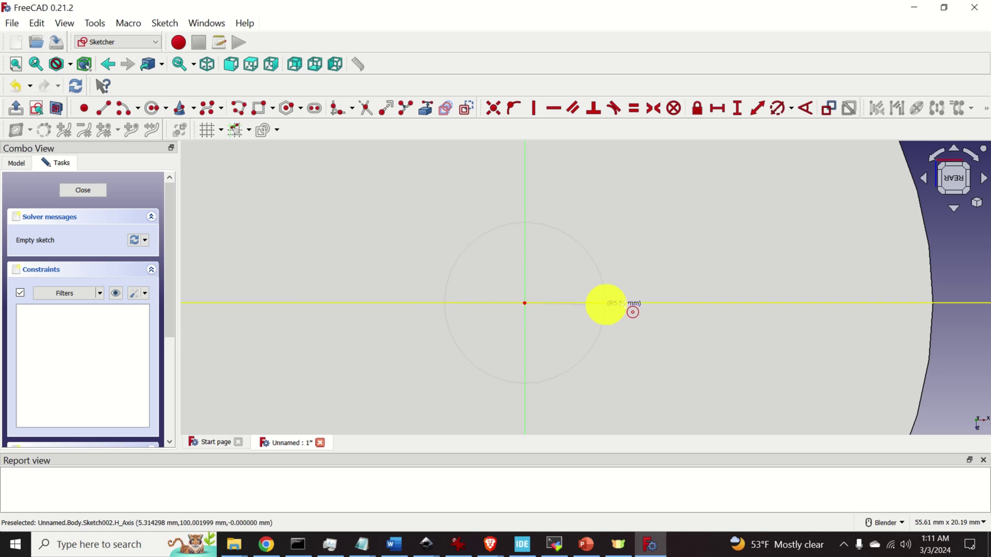
pyautogui.scroll(-4, 605, 304)
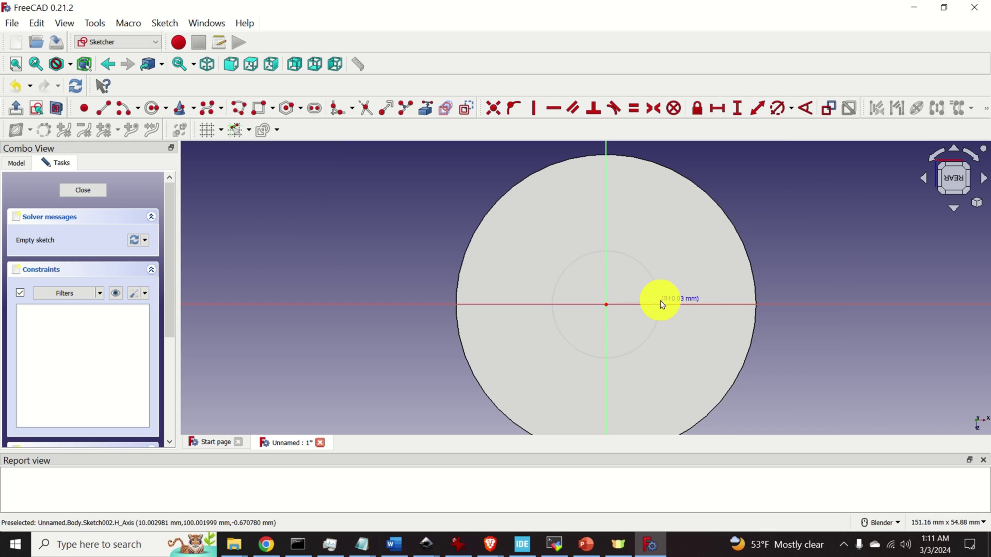
pyautogui.click(661, 305)
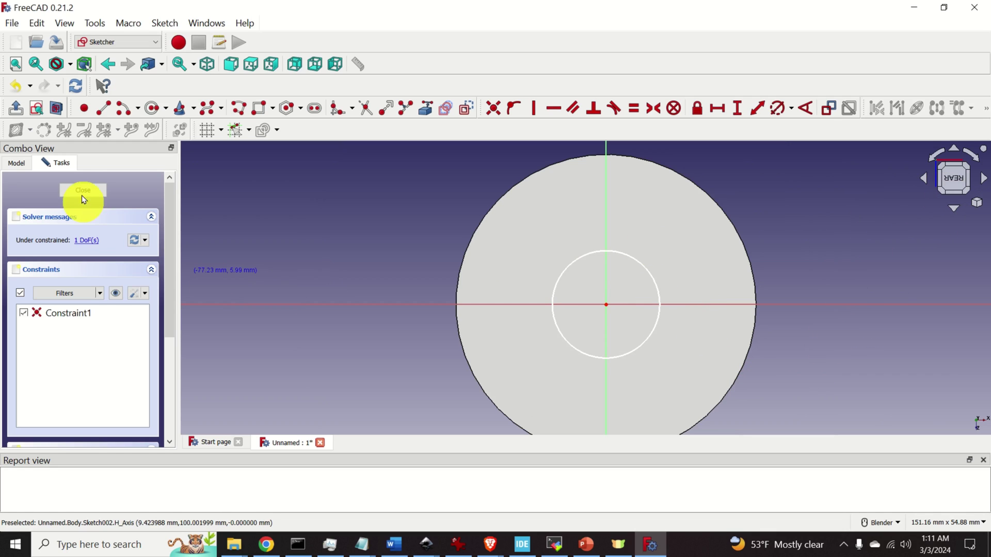
pyautogui.click(83, 190)
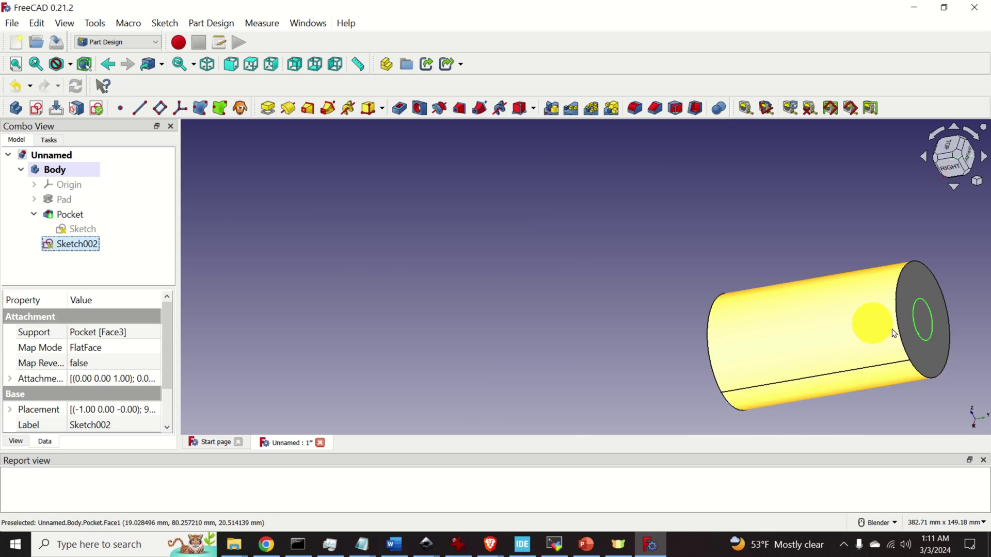
# Pad the circle sketch on the cylinder's plain end face to a length of 50 mm along the sketch normal.
pyautogui.scroll(4, 935, 323)
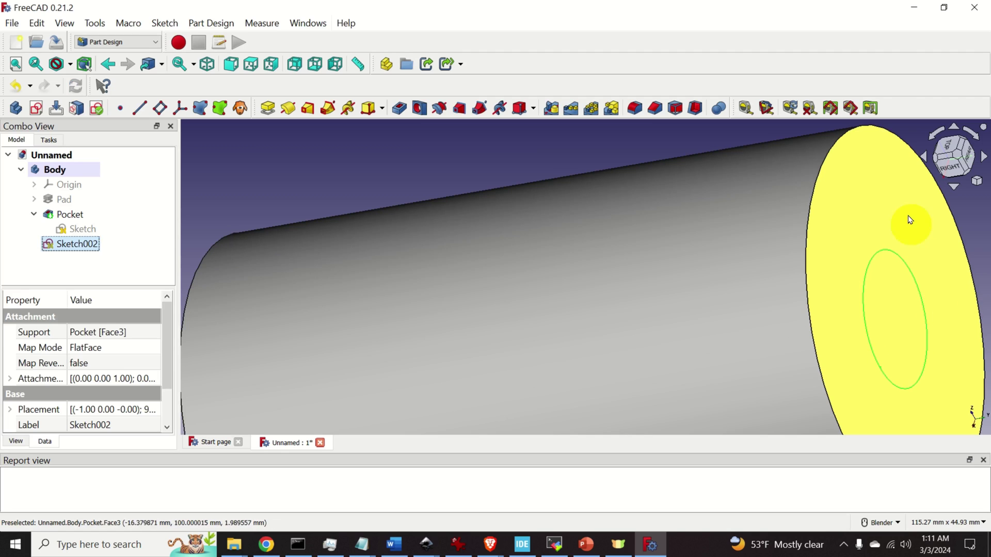
pyautogui.scroll(-5, 867, 380)
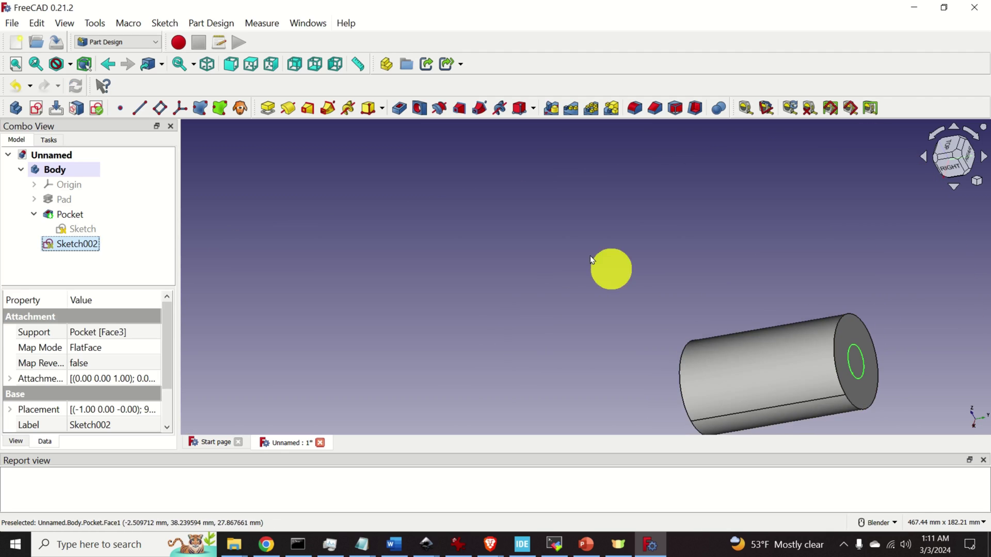
pyautogui.moveTo(643, 280)
pyautogui.mouseDown(button='middle')
pyautogui.moveTo(595, 224)
pyautogui.moveTo(641, 287)
pyautogui.mouseUp(button='middle')
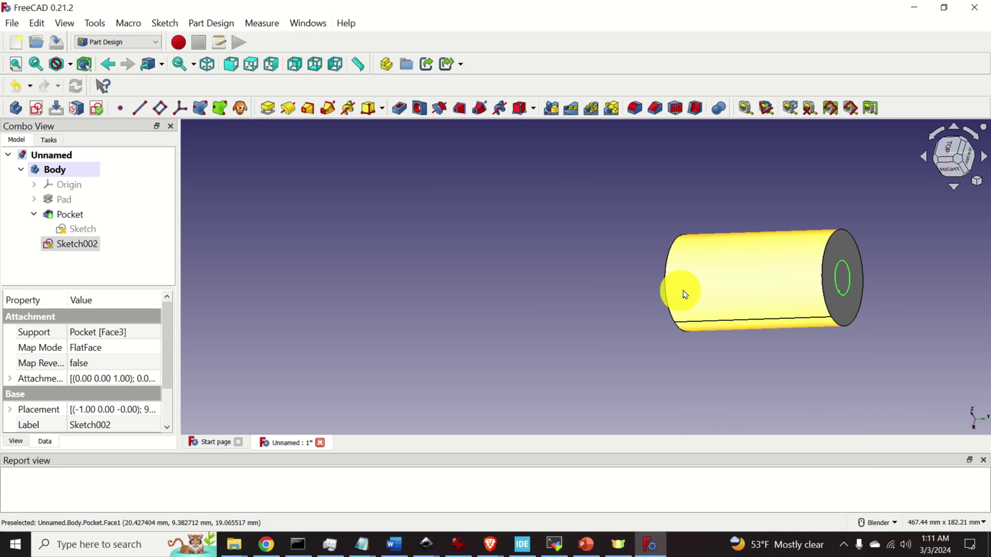
pyautogui.keyDown('shift'); pyautogui.moveTo(729, 308); pyautogui.dragTo(581, 294, button='middle'); pyautogui.keyUp('shift')
pyautogui.scroll(5, 685, 280)
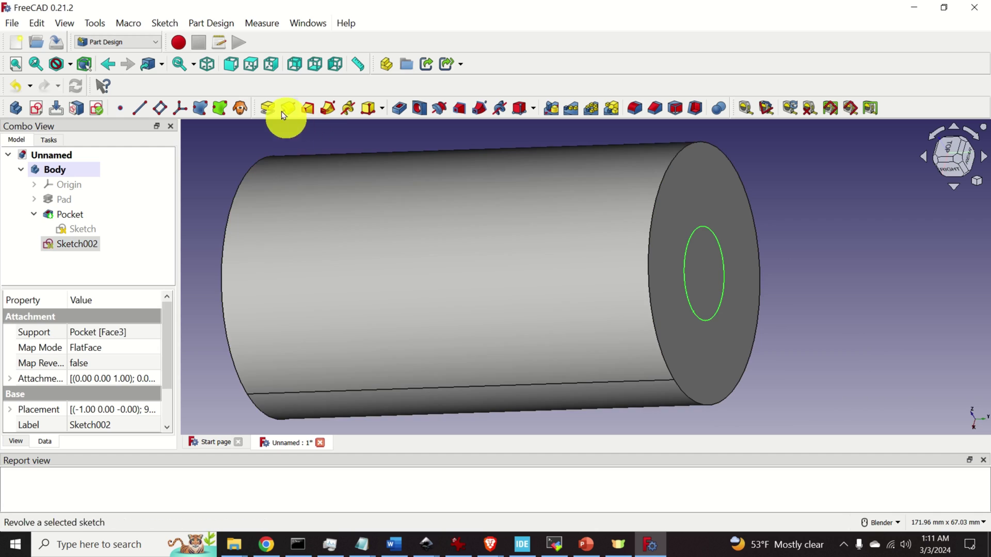
pyautogui.click(717, 240)
pyautogui.click(872, 263)
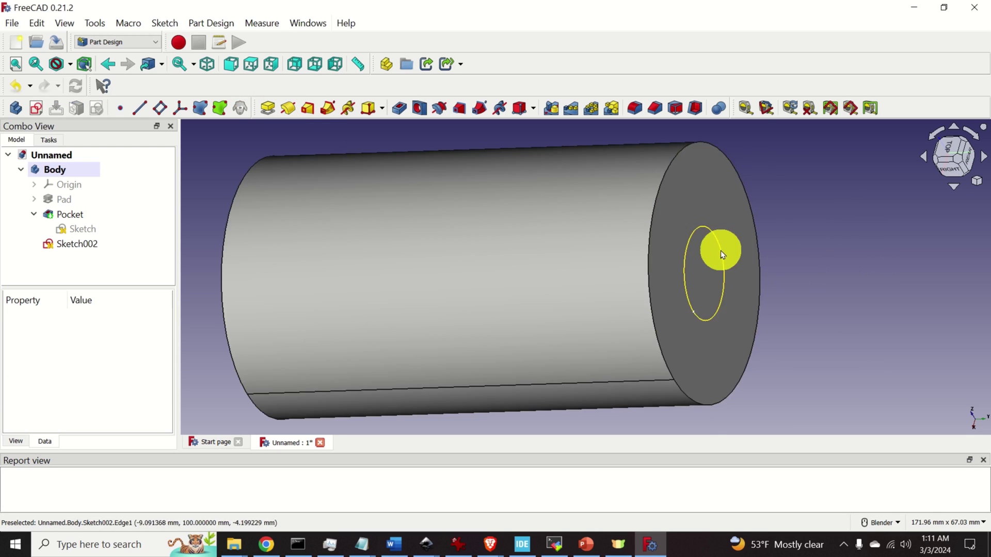
pyautogui.click(721, 252)
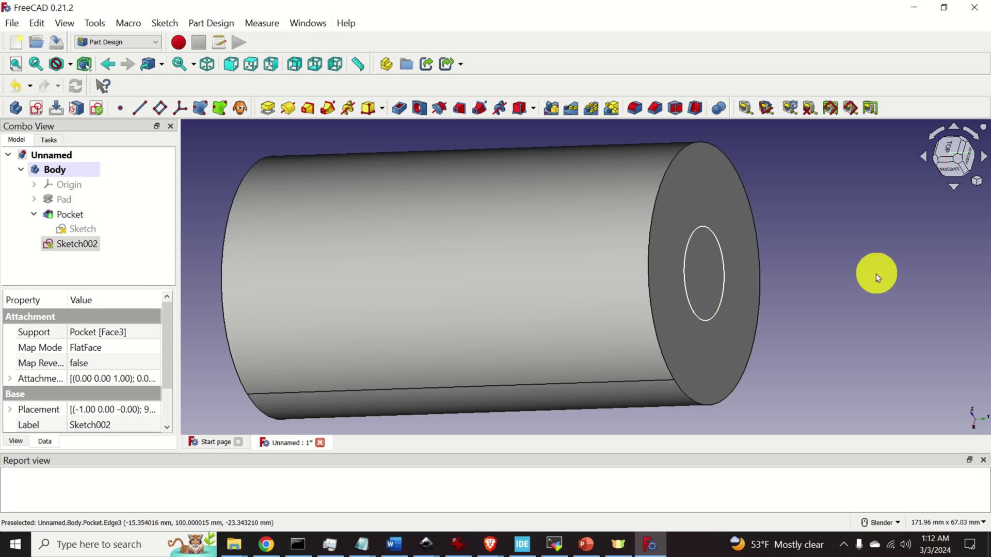
pyautogui.click(875, 271)
pyautogui.click(82, 245)
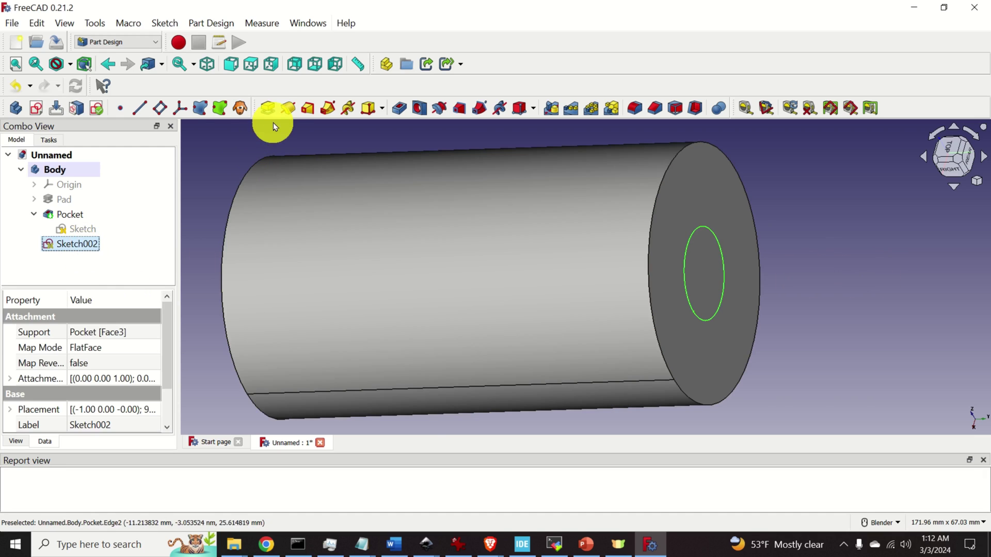
pyautogui.click(272, 110)
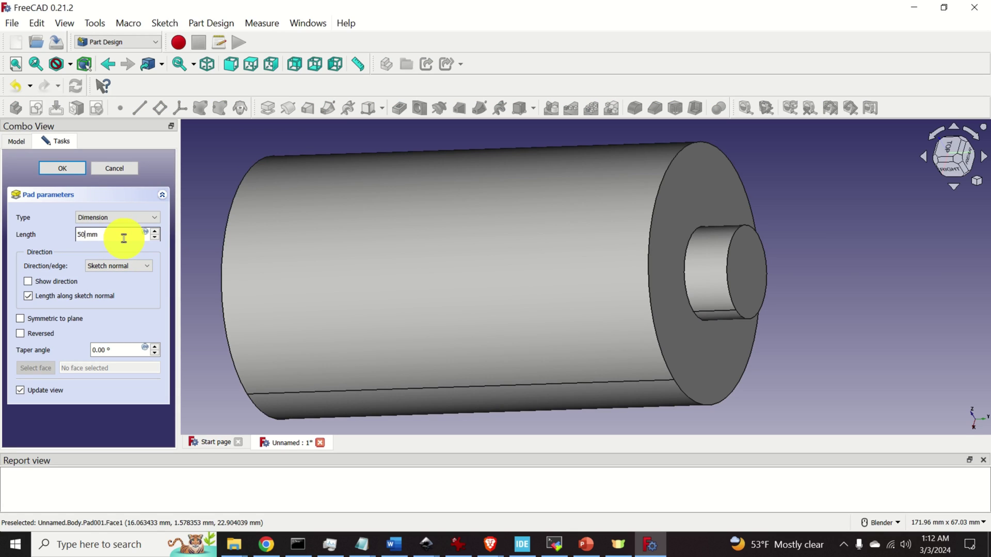
pyautogui.press('Return')
# Sketch a rectangle on the XY plane spanning both sides of the cylinder, with one corner at about (64, 49) mm, and close the sketch.
pyautogui.scroll(-4, 410, 299)
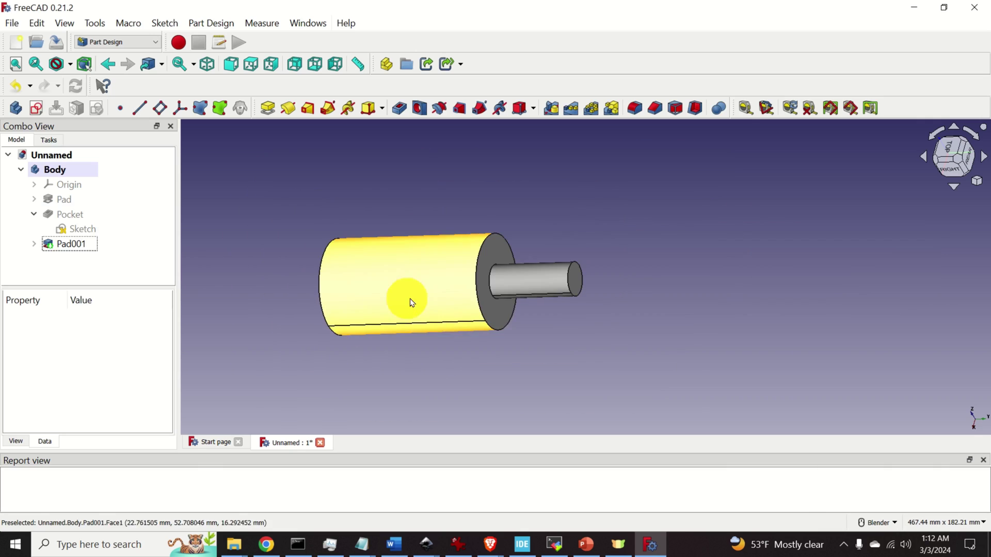
pyautogui.moveTo(471, 324)
pyautogui.mouseDown(button='middle')
pyautogui.moveTo(509, 342)
pyautogui.moveTo(464, 354)
pyautogui.moveTo(504, 332)
pyautogui.moveTo(382, 338)
pyautogui.moveTo(358, 354)
pyautogui.mouseUp(button='middle')
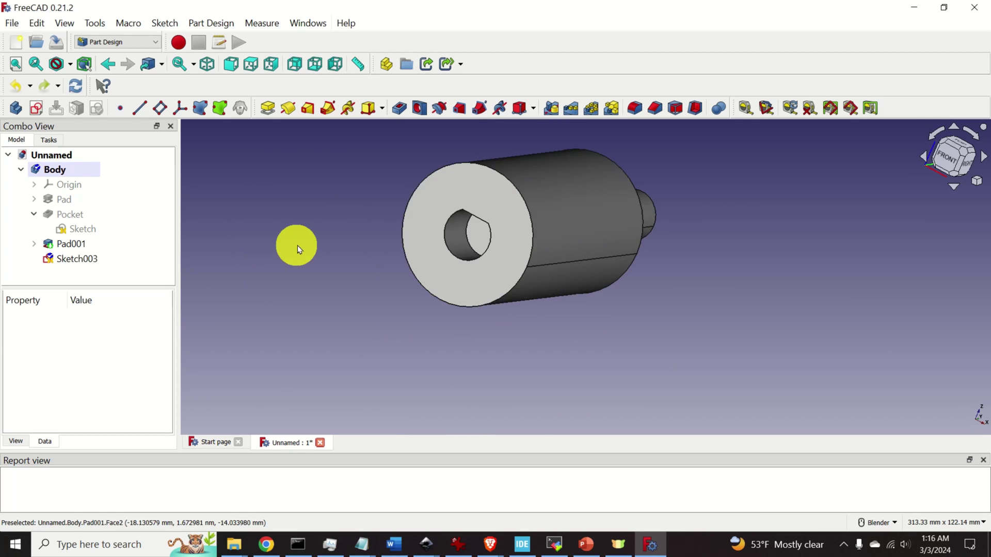
pyautogui.scroll(-4, 298, 246)
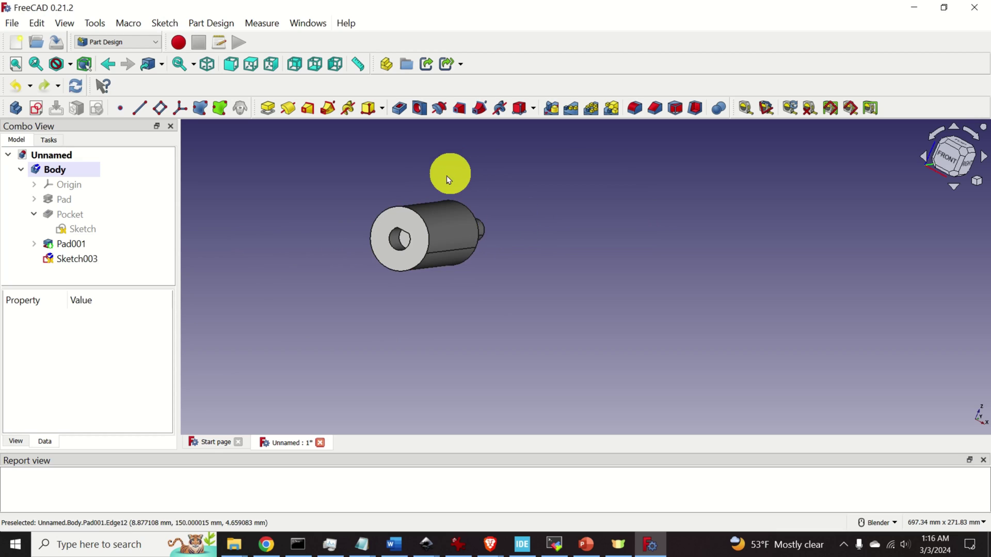
pyautogui.click(38, 112)
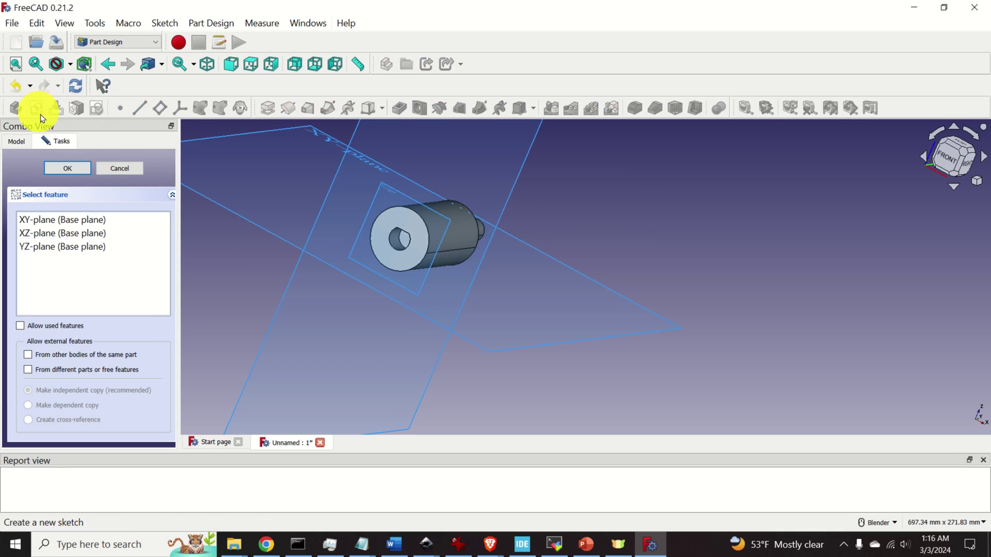
pyautogui.click(637, 336)
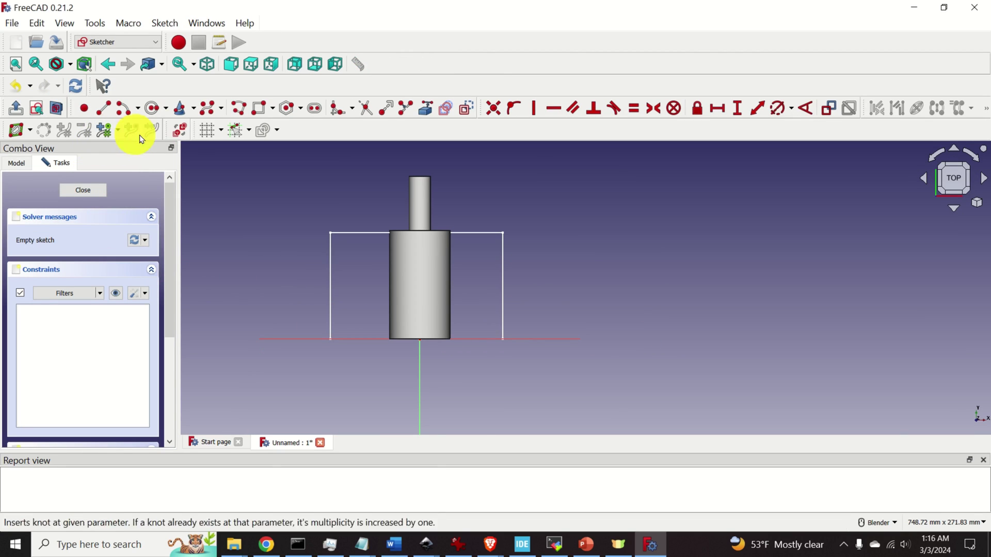
pyautogui.click(250, 109)
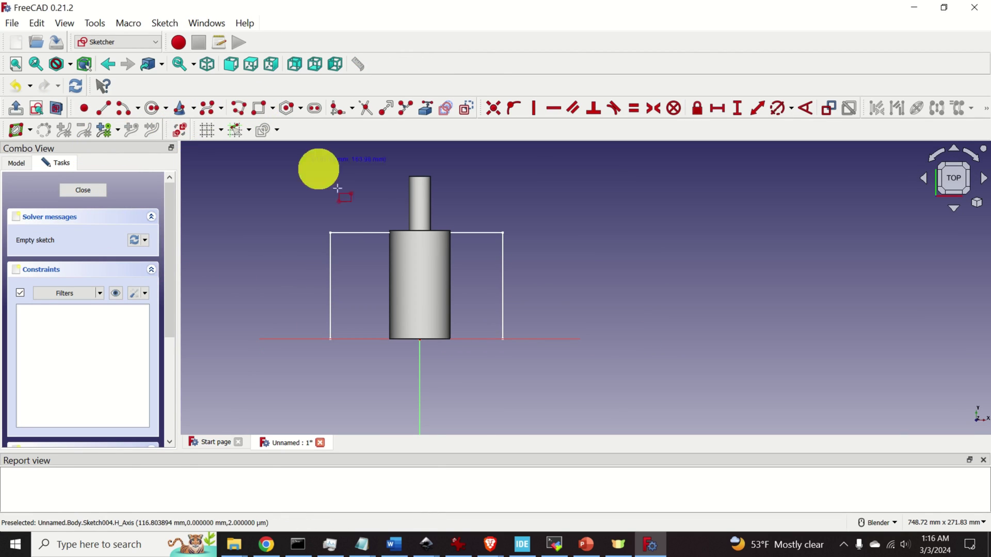
pyautogui.click(351, 243)
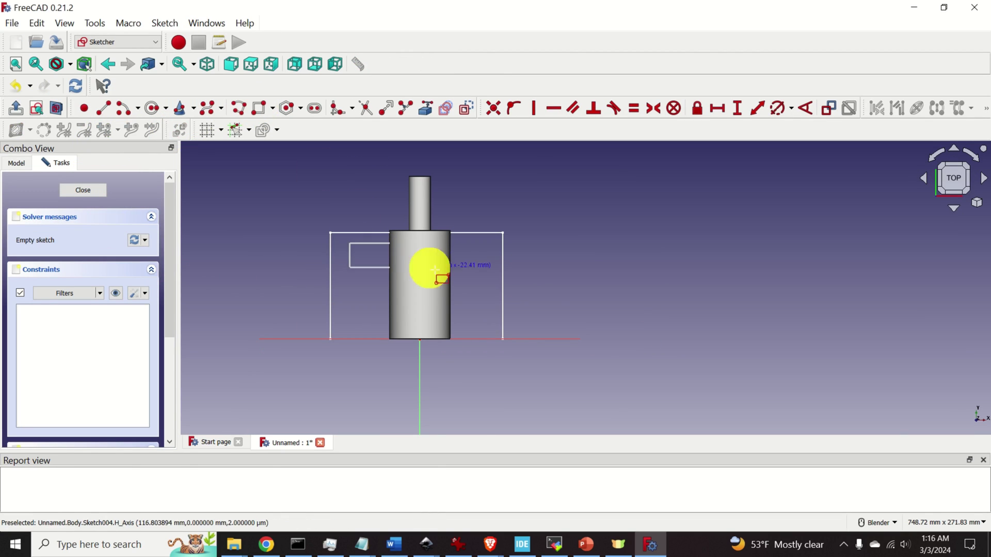
pyautogui.click(489, 286)
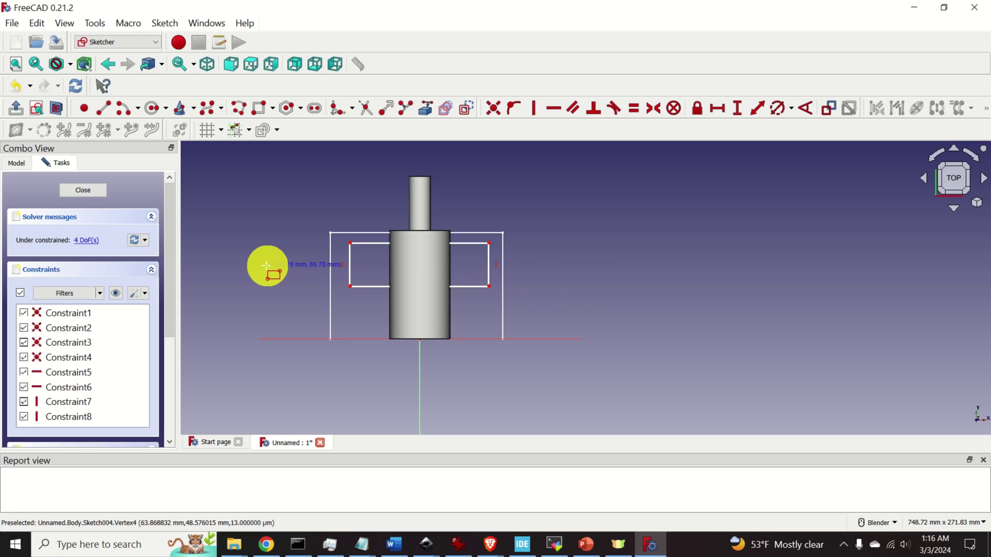
pyautogui.click(81, 191)
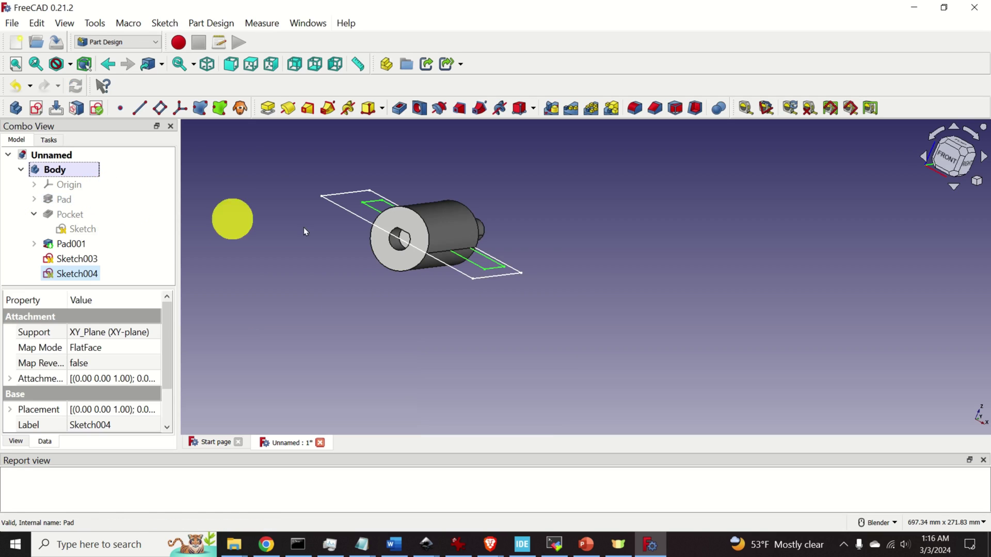
# Pad the new rectangle sketch across the cylinder with a length formula of -30 mm.
pyautogui.scroll(2, 495, 269)
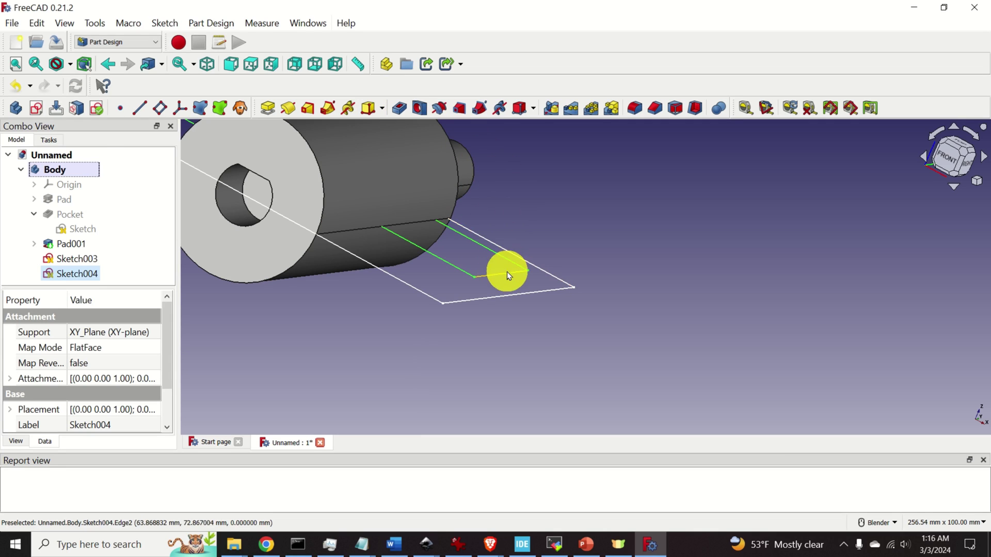
pyautogui.click(78, 273)
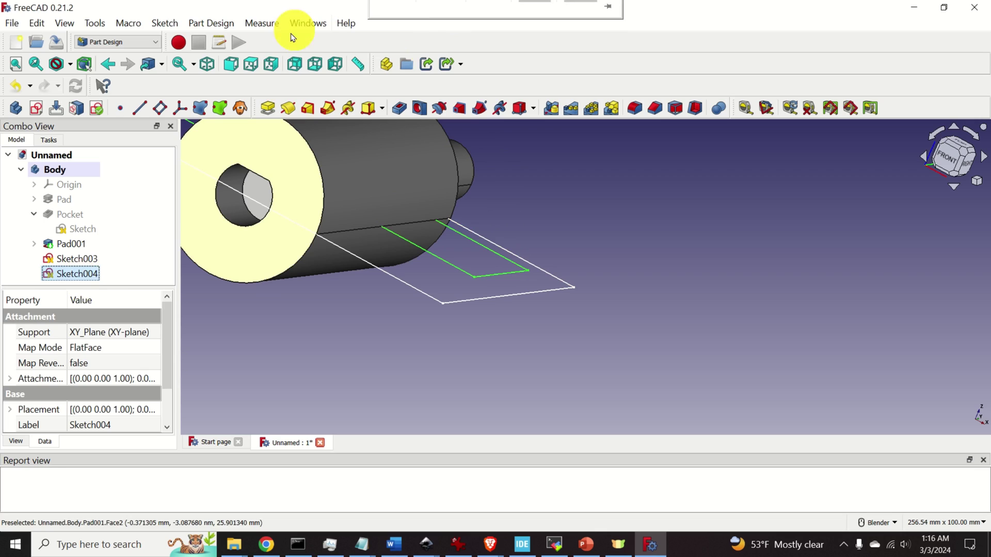
pyautogui.click(268, 108)
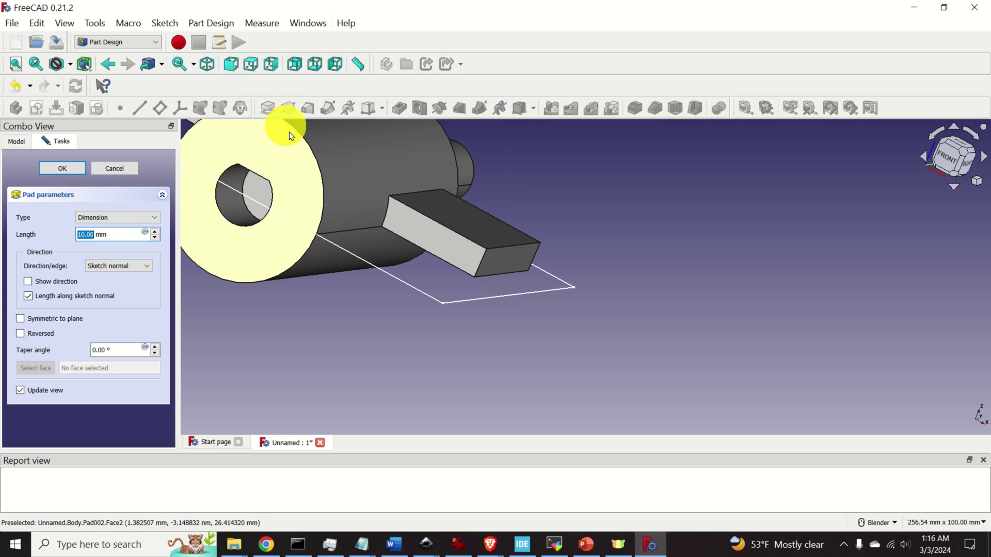
pyautogui.click(93, 235)
pyautogui.click(146, 234)
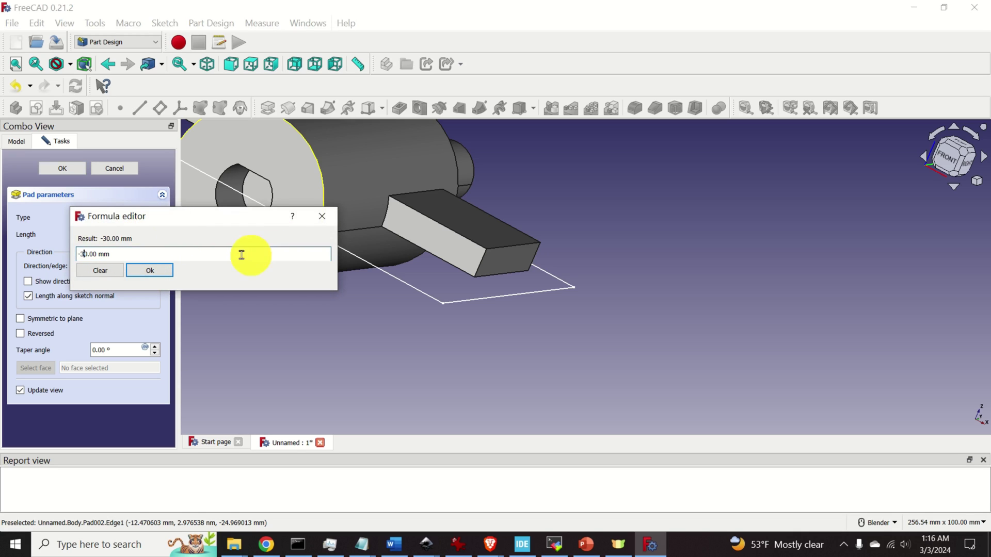
pyautogui.click(150, 271)
pyautogui.moveTo(208, 270); pyautogui.dragTo(376, 324, button='middle')
pyautogui.scroll(-4, 382, 330)
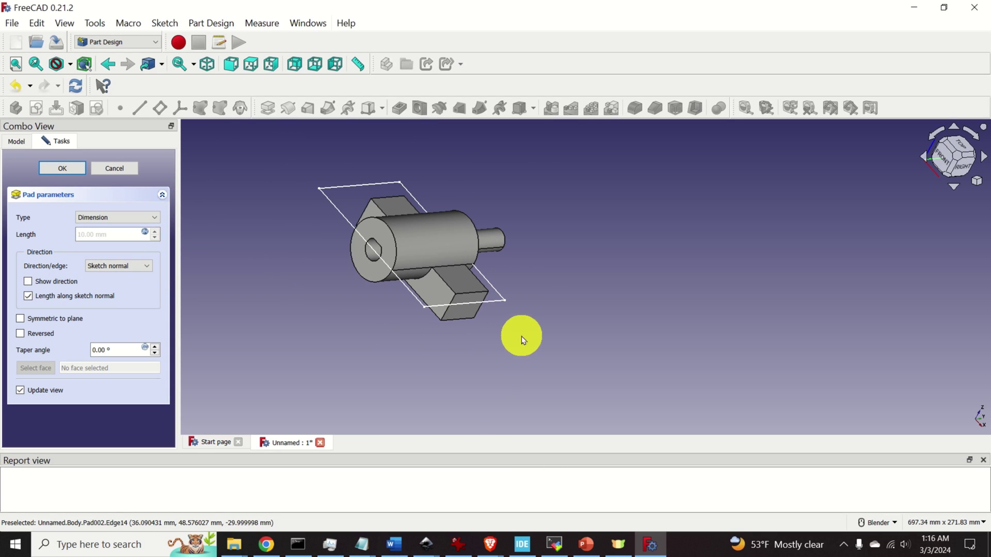
pyautogui.click(64, 169)
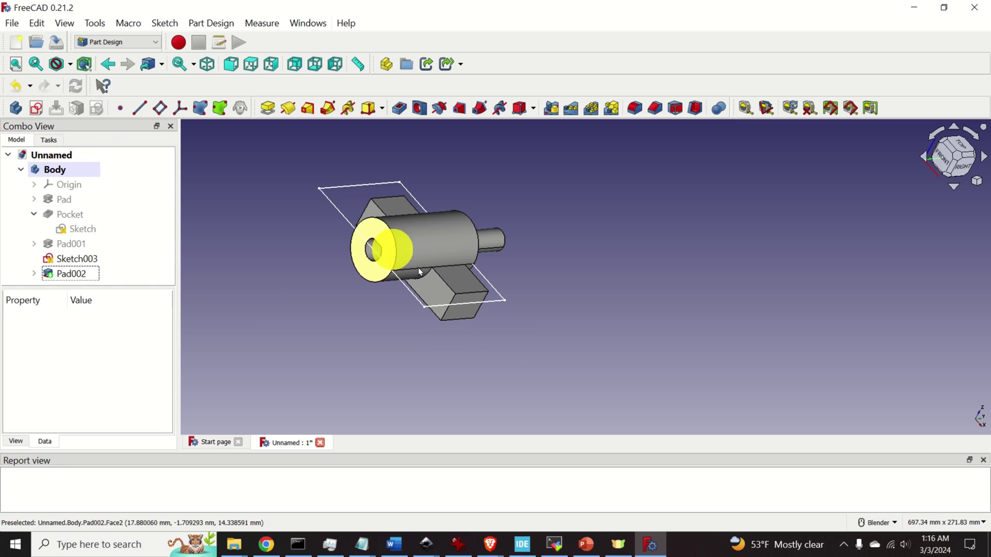
pyautogui.click(415, 294)
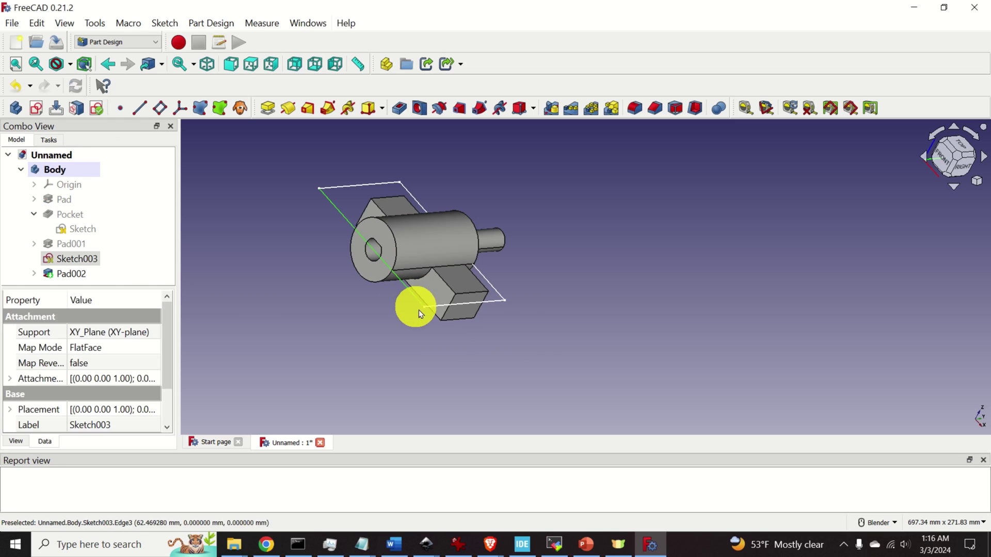
pyautogui.click(543, 331)
pyautogui.scroll(5, 509, 304)
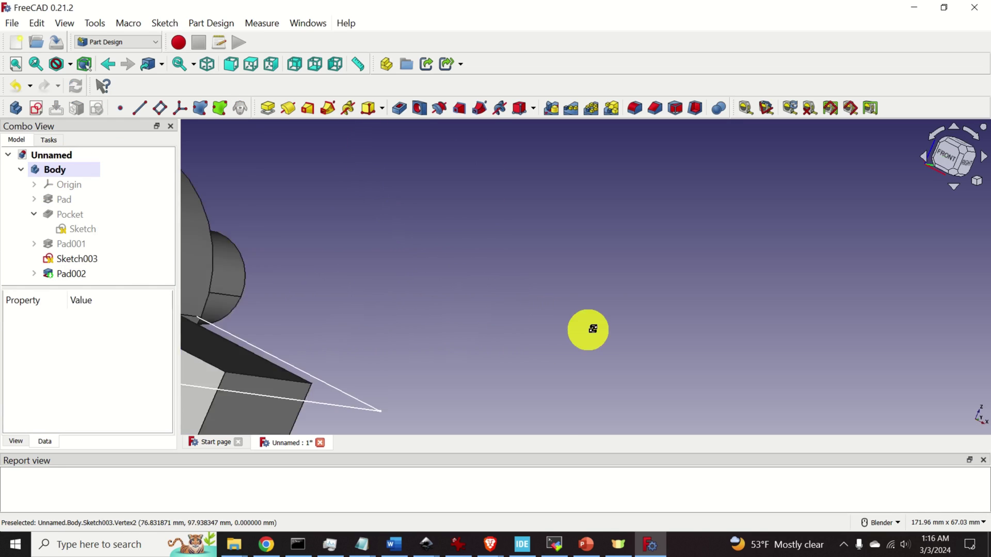
pyautogui.scroll(-5, 445, 312)
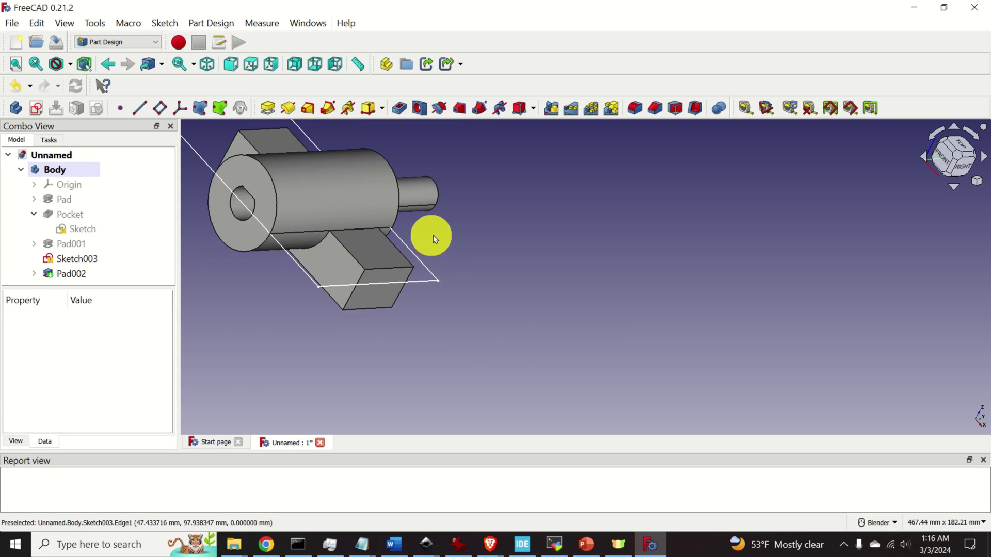